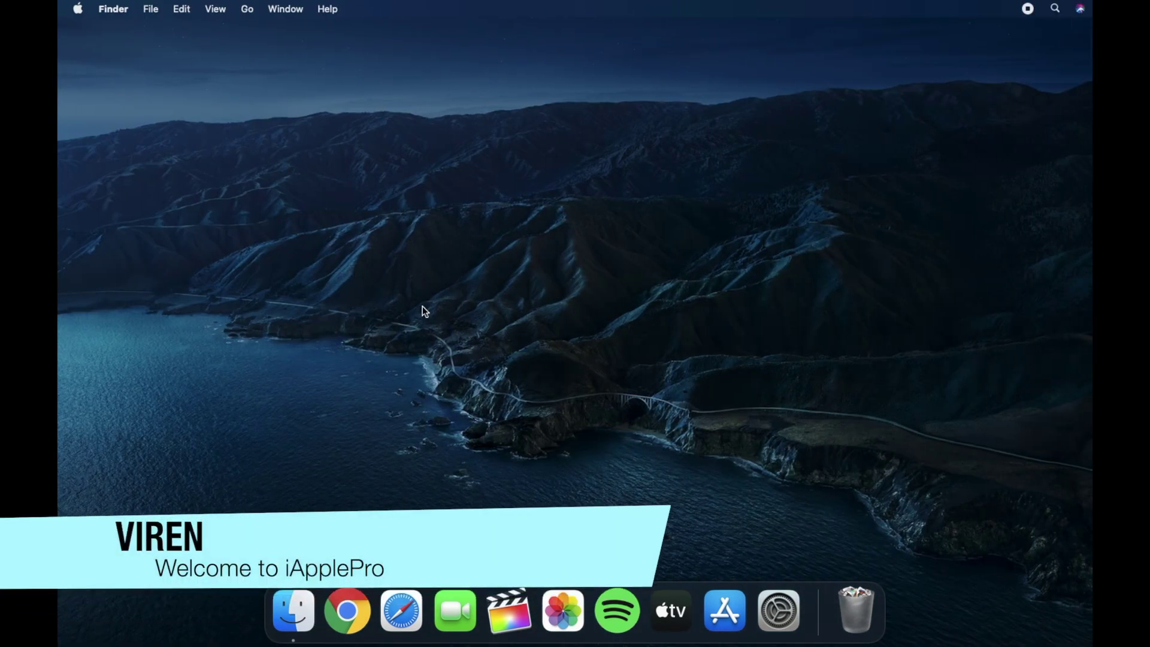
Flip through the three desktop spaces via Mission Control, ending on colourful Desktop 3
key("ctrl+Up")
key("ctrl+Left")
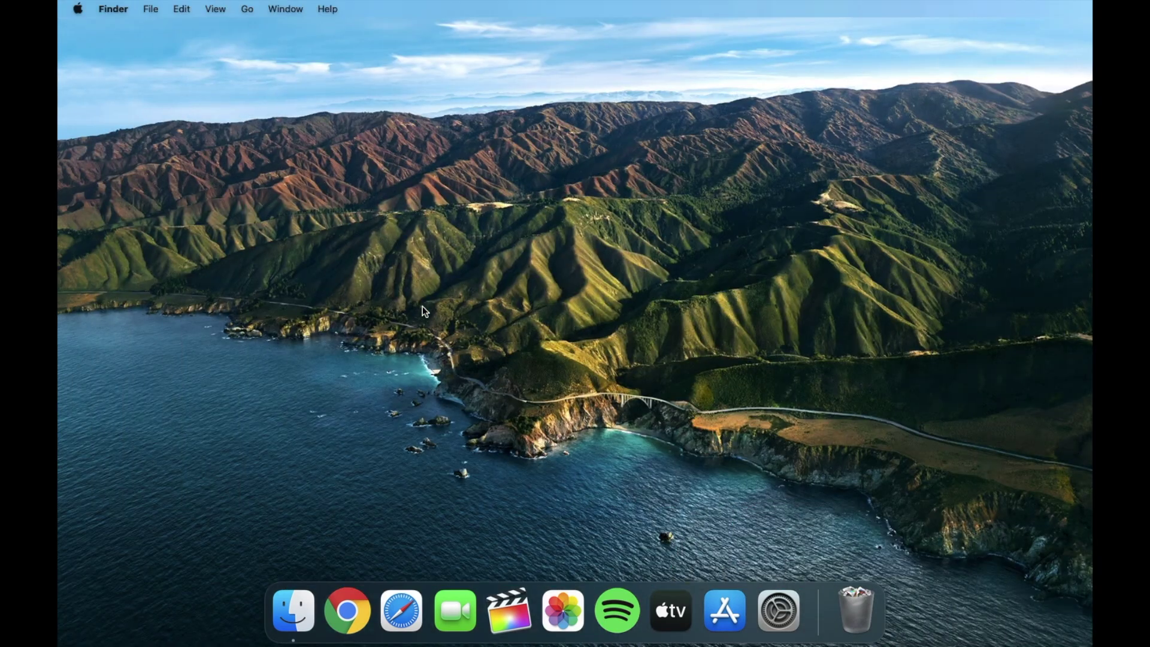
key("ctrl+Up")
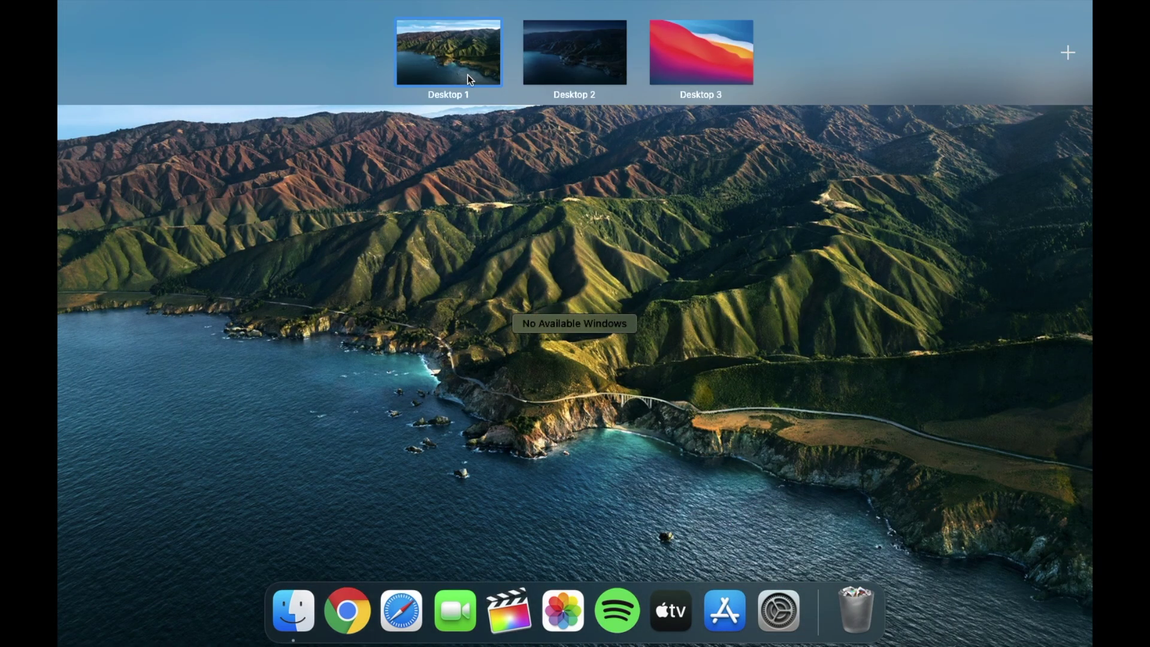
left_click(564, 55)
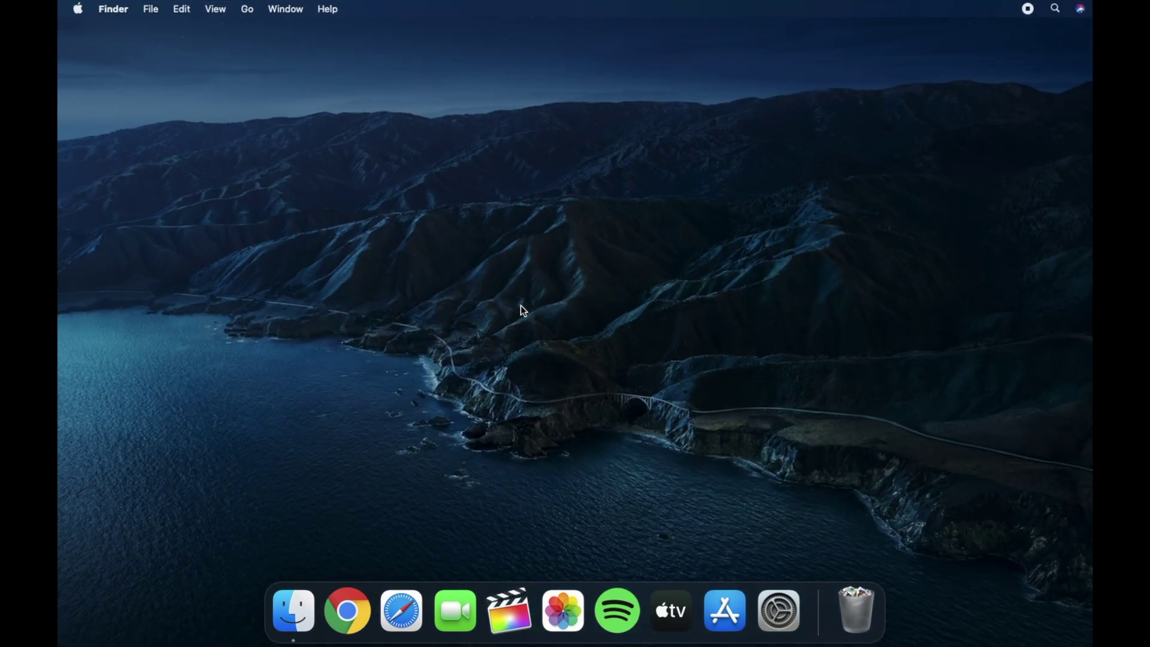
key("ctrl+Right")
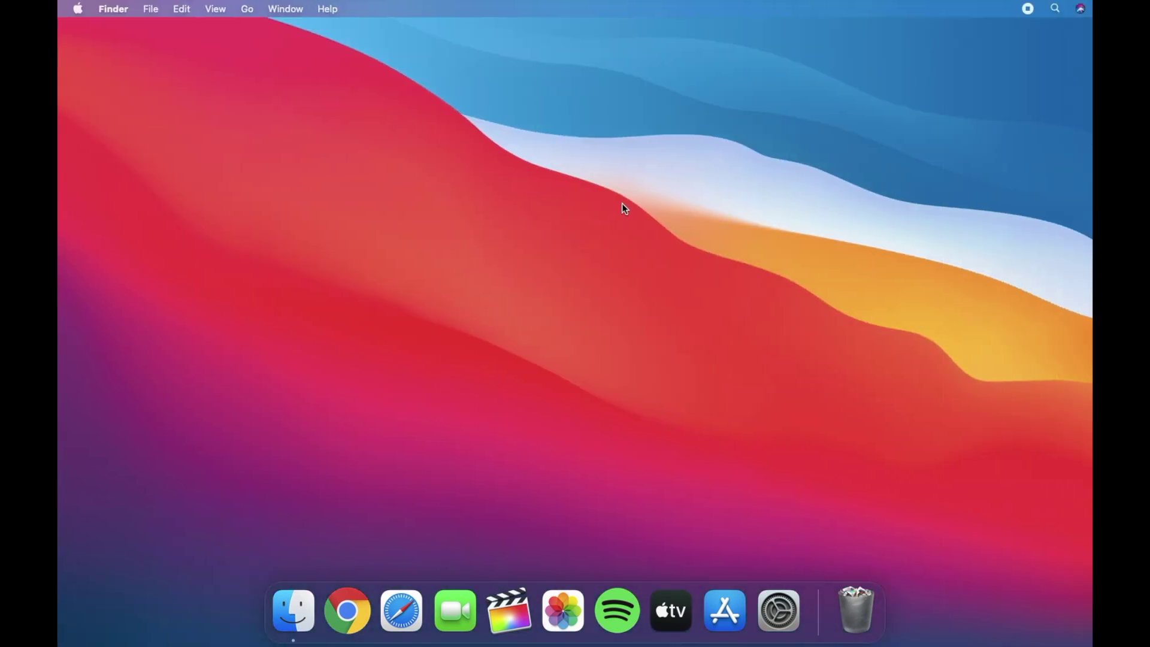
right_click(622, 203)
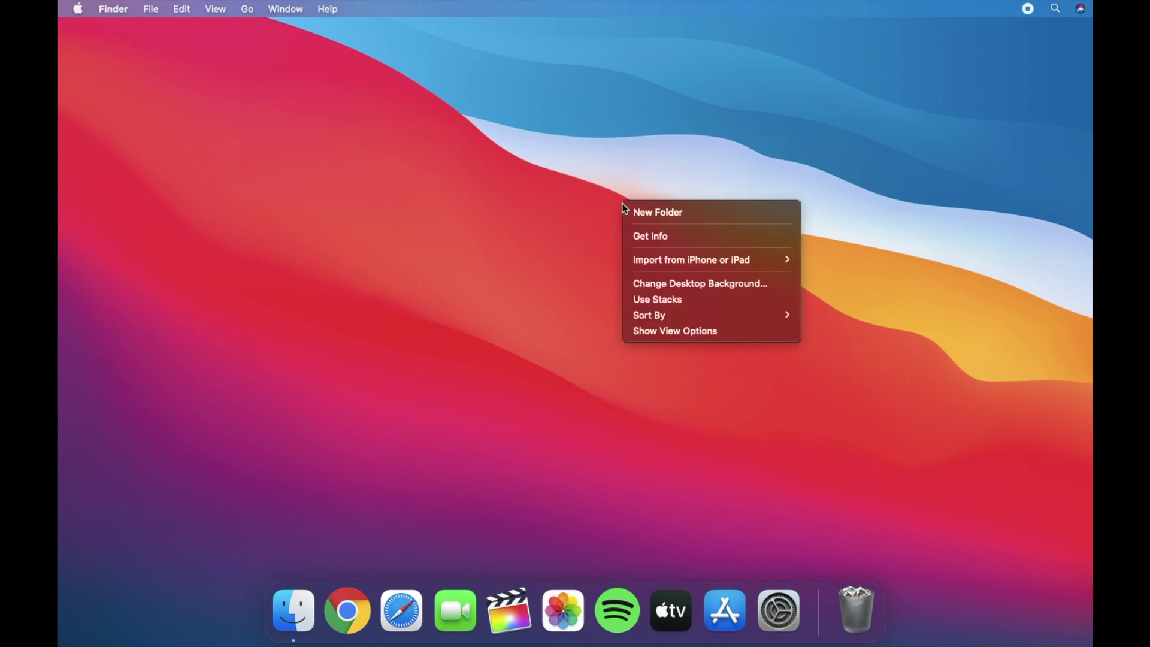
Set this desktop's wallpaper to the first coastal Big Sur Dynamic Desktop picture
left_click(657, 284)
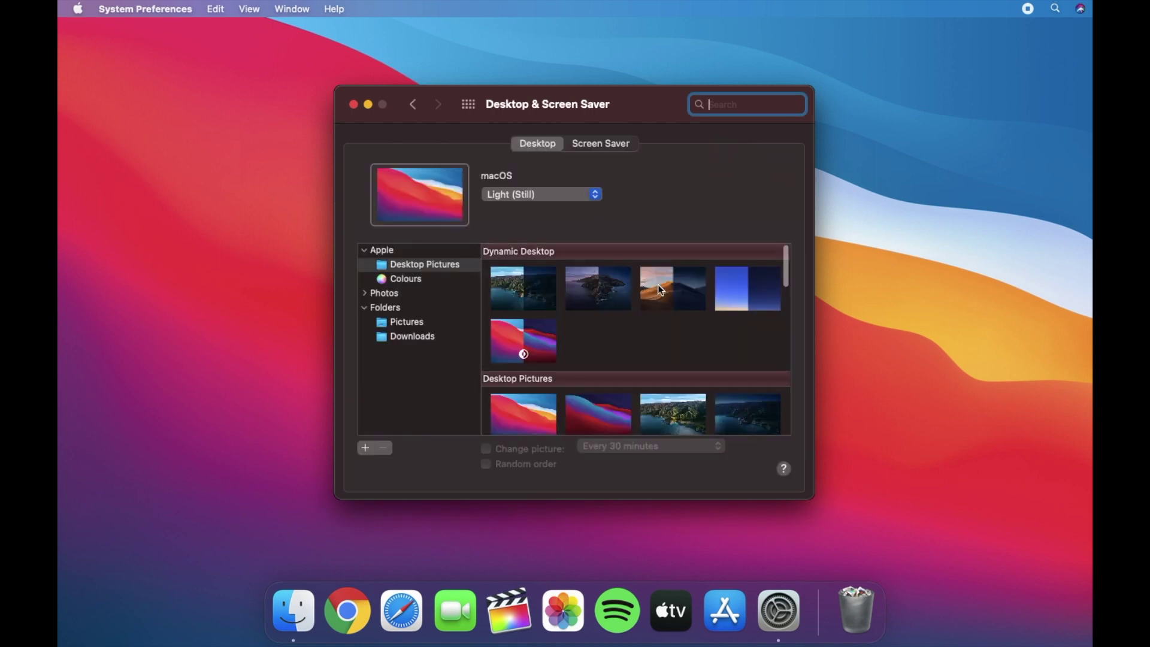
left_click(541, 295)
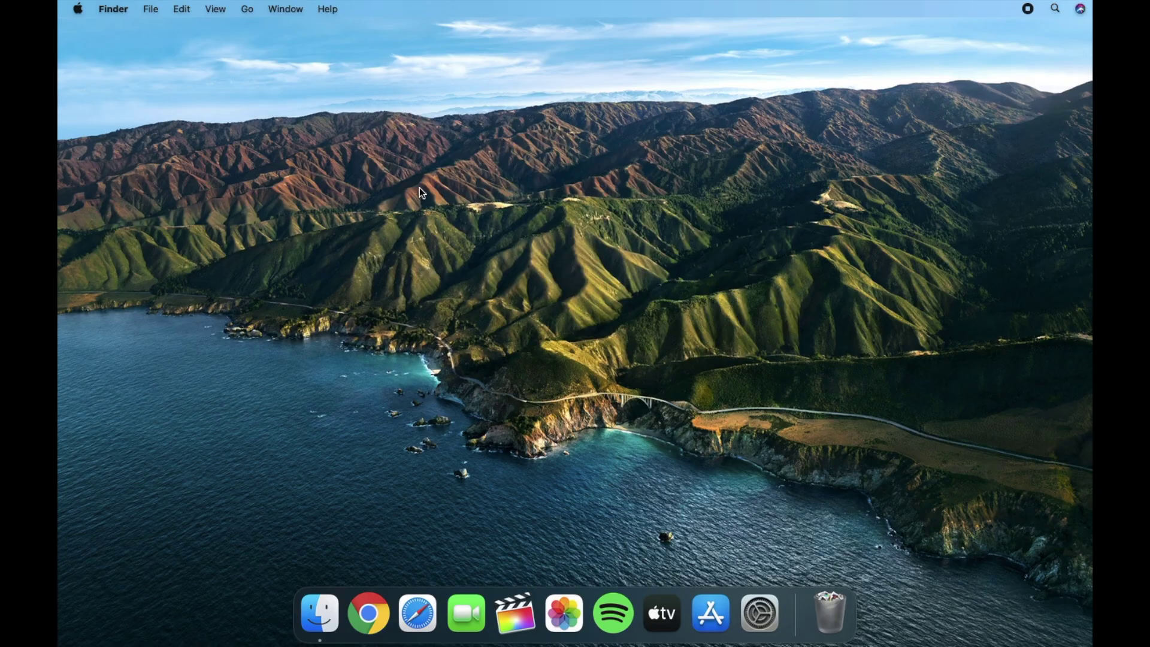
left_click(79, 9)
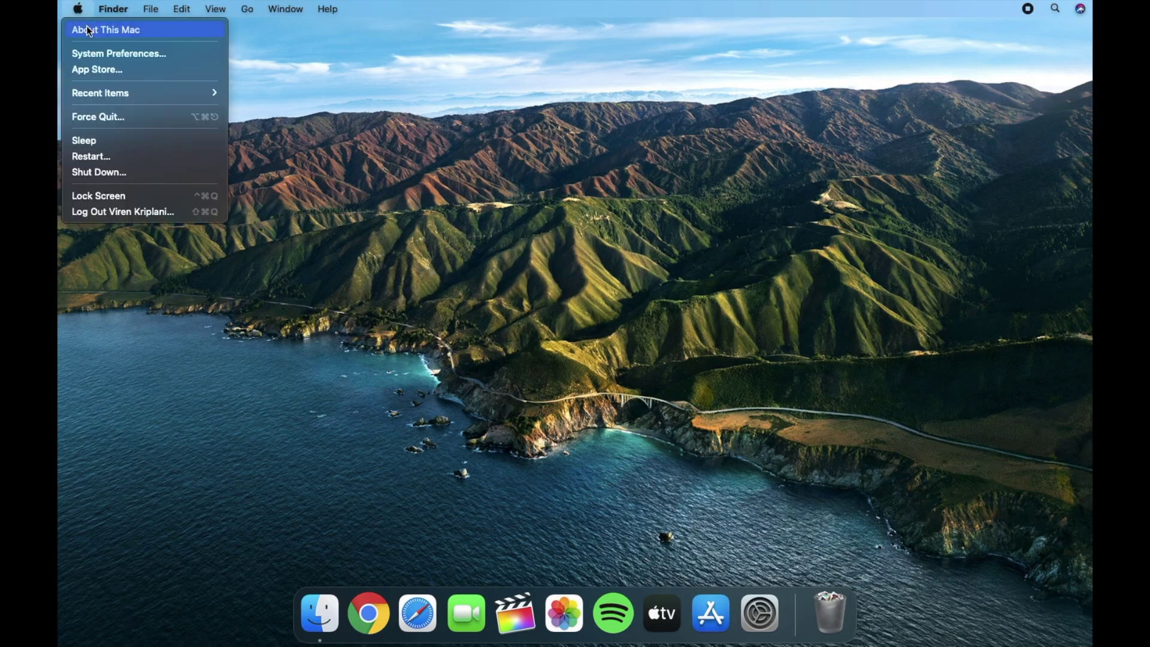
left_click(86, 29)
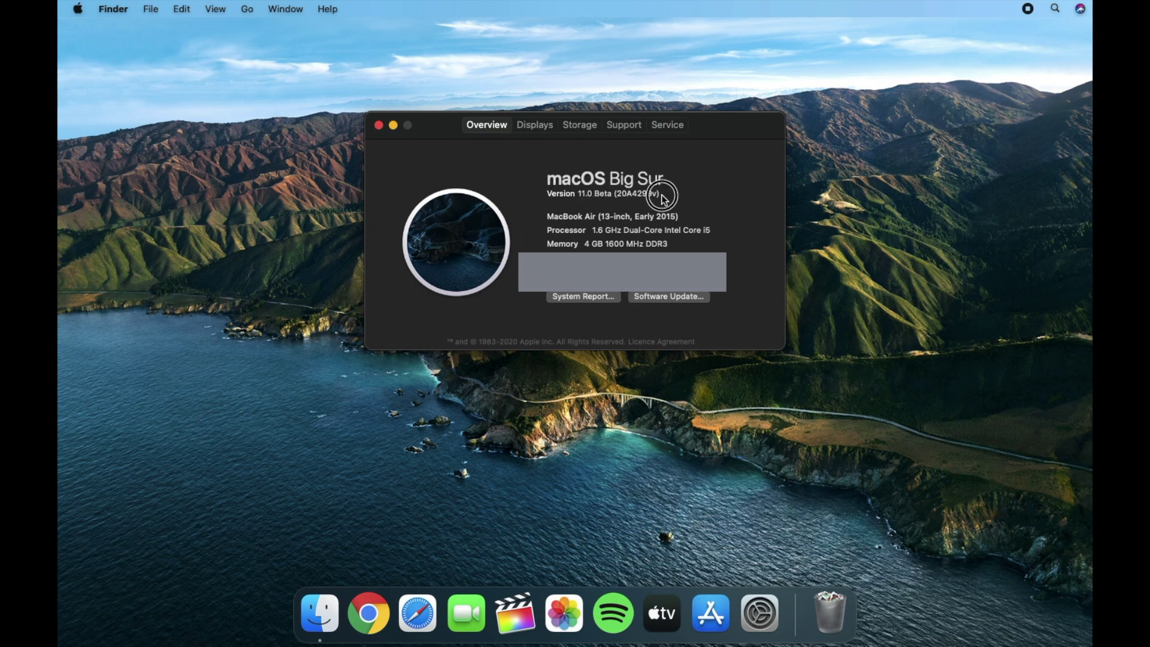
left_click_drag(616, 193, 659, 195)
left_click(688, 209)
left_click(379, 125)
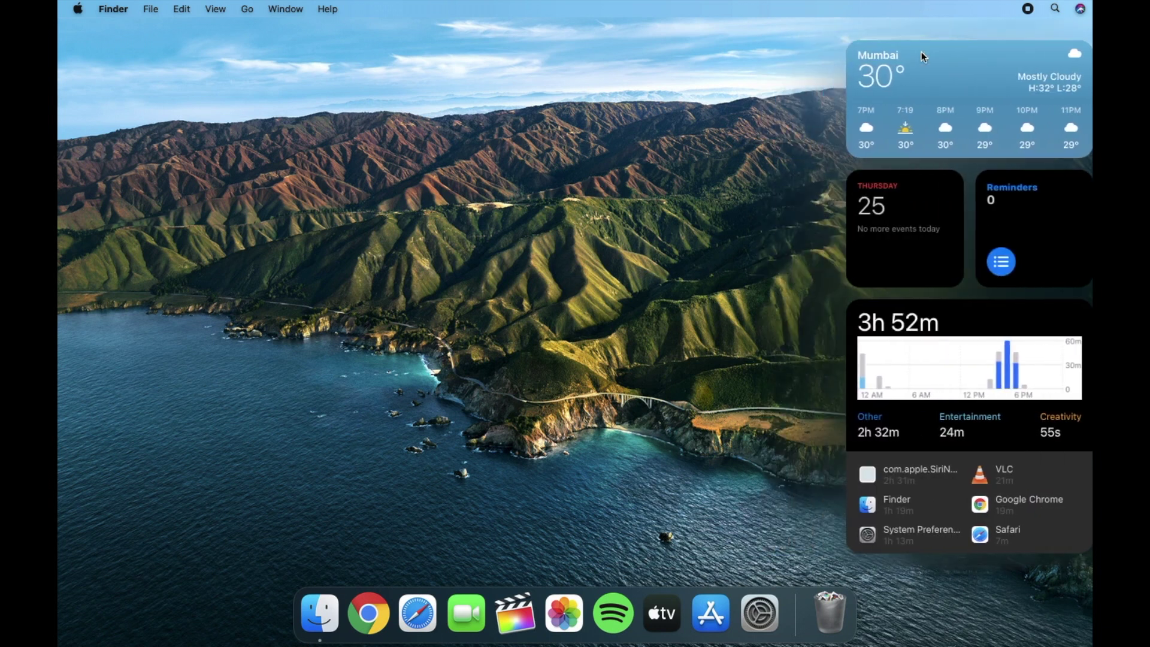
left_click(795, 176)
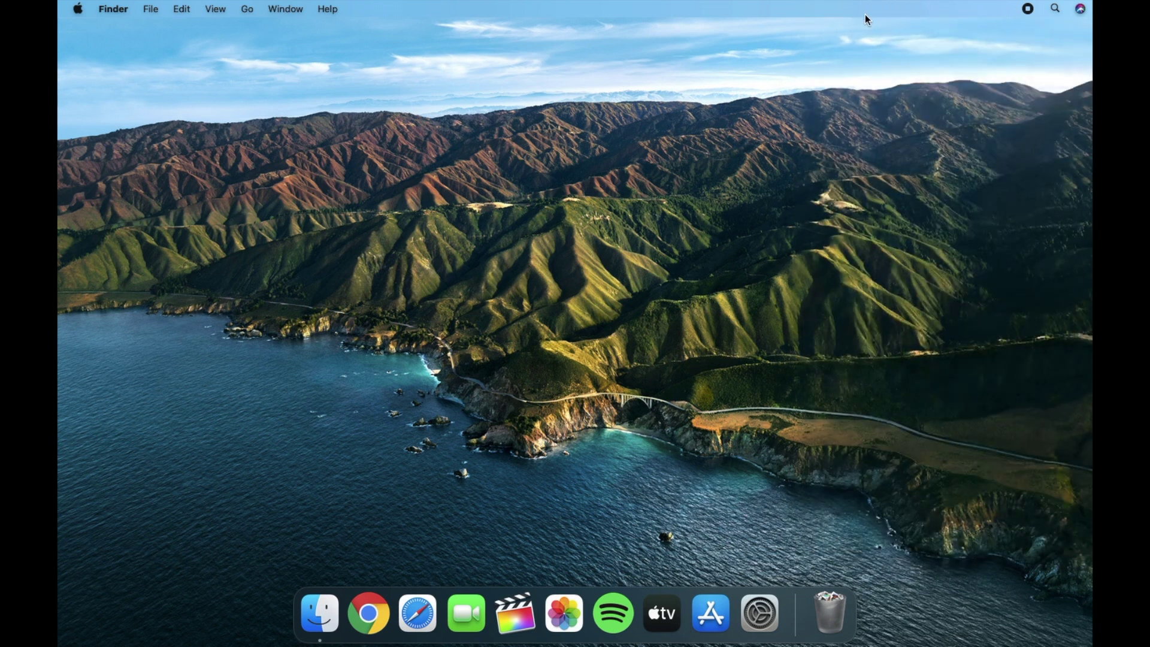
Open Dock & Menu Bar and toggle menu bar auto-hide on, then back off
left_click(756, 609)
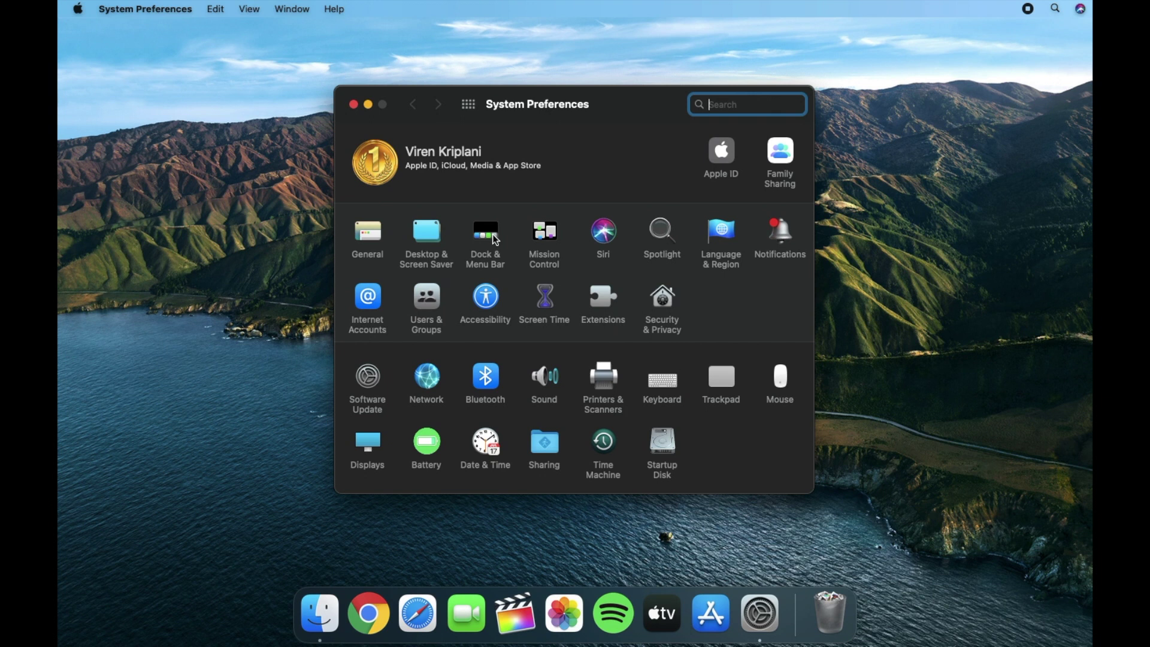
left_click(492, 235)
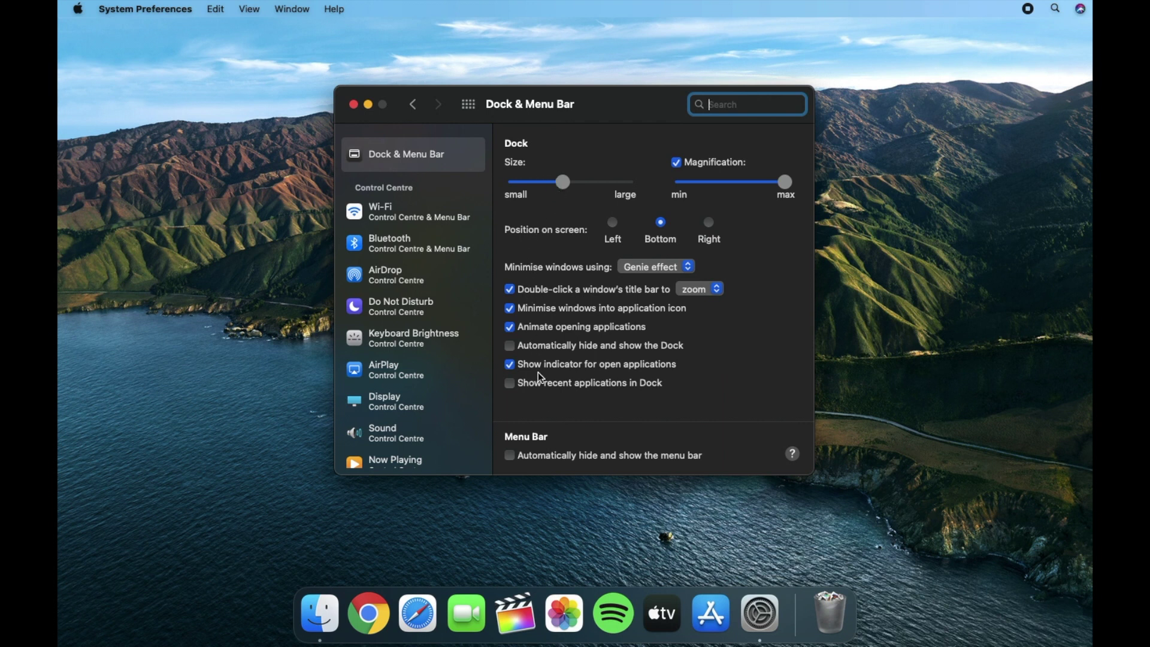
left_click(509, 456)
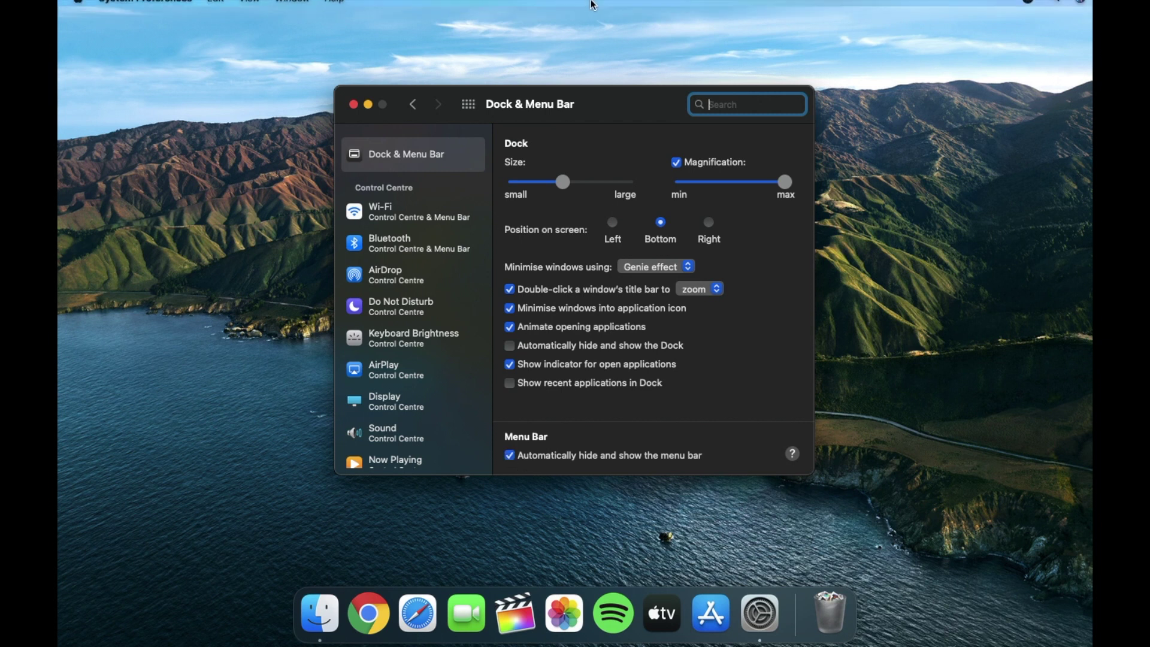
left_click(510, 454)
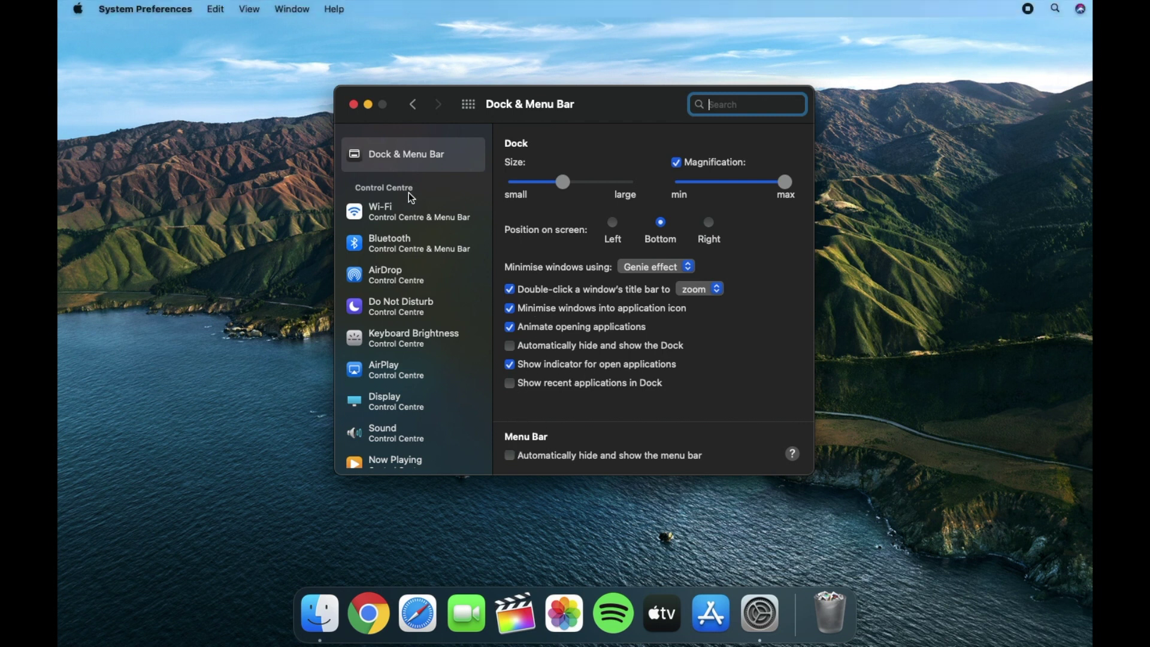
Remove Wi-Fi from the menu bar and then put it back
left_click(419, 218)
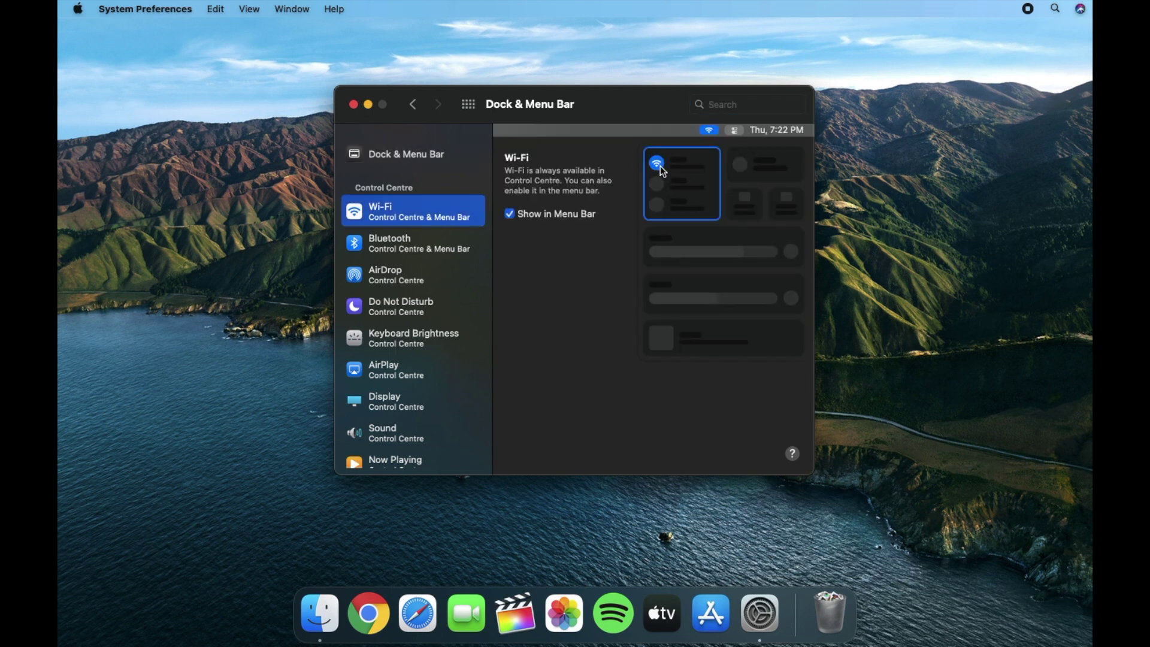
left_click(510, 214)
left_click(423, 242)
View the Bluetooth, AirDrop, Sound, Accessibility Shortcuts and Battery modules, then quit System Preferences
left_click(449, 269)
left_click(413, 306)
scroll(414, 307, "down", 5)
left_click(413, 210)
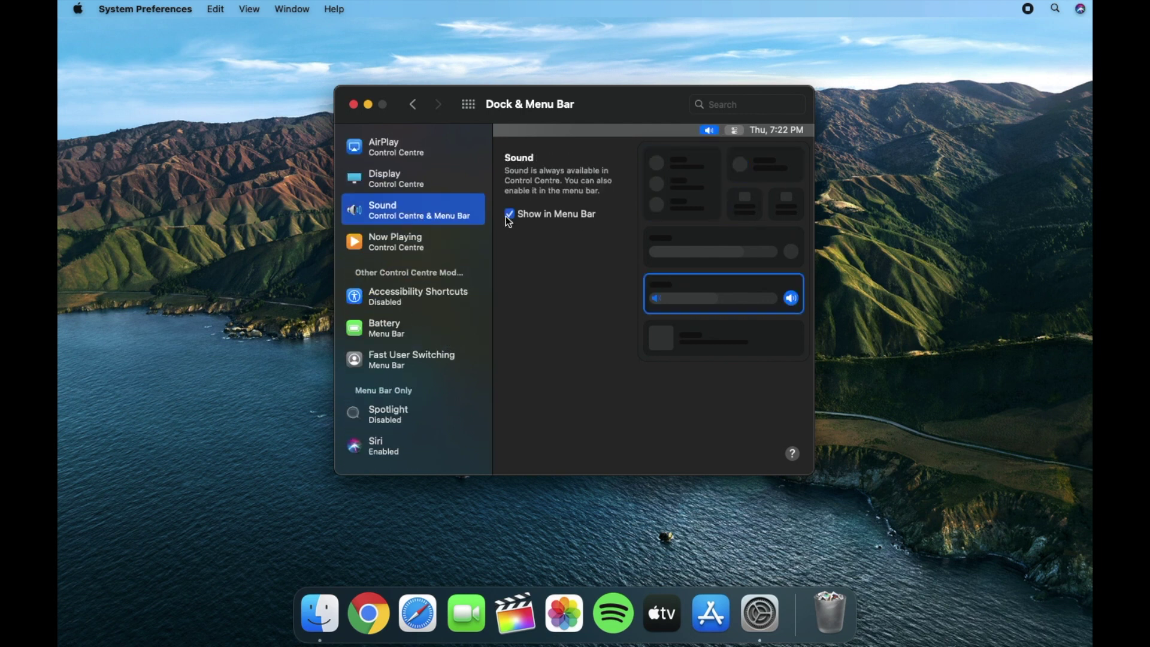
left_click(418, 295)
left_click(405, 329)
left_click(468, 104)
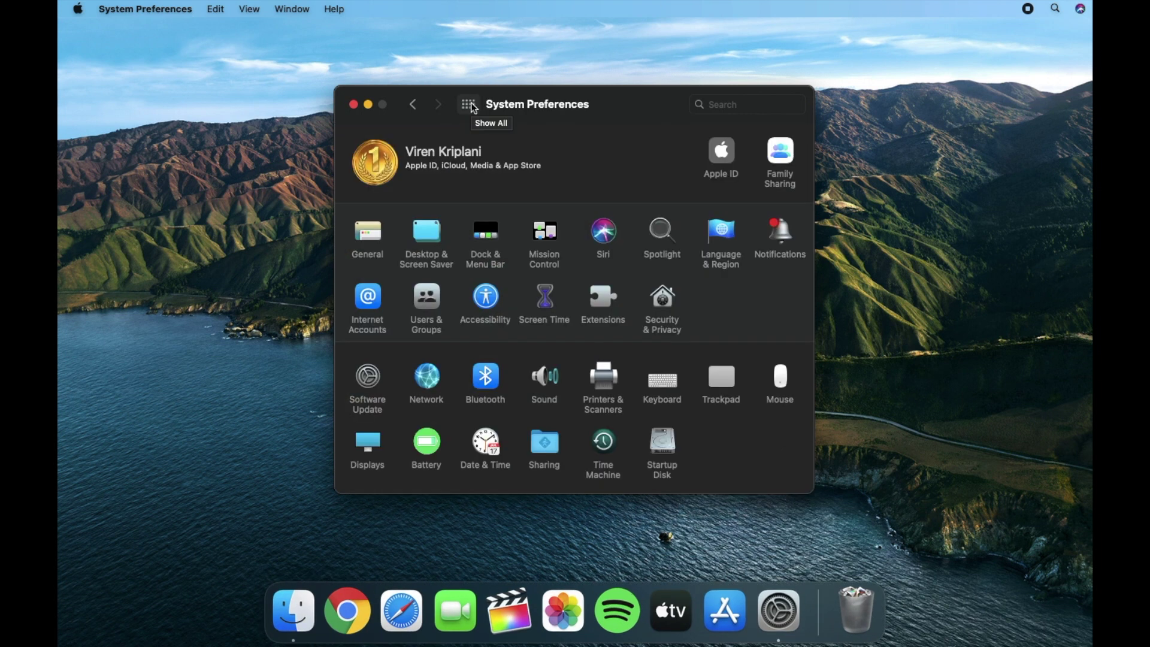
key("super+q")
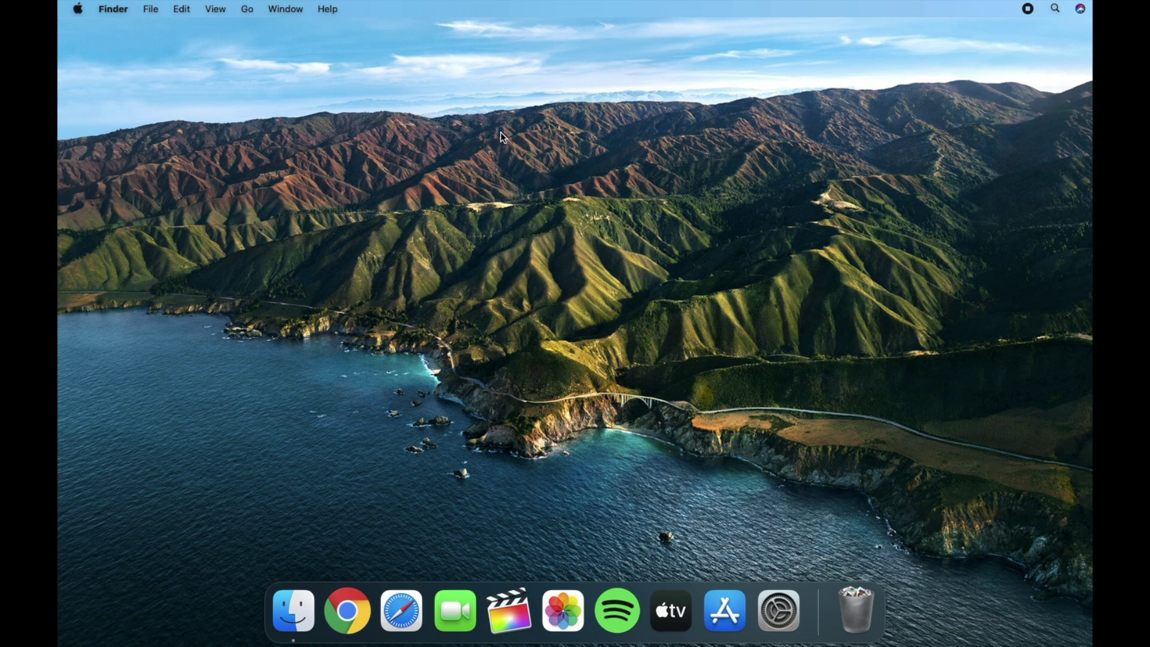
Replace Safari's start page background with the Appearance Dynamic picture
left_click(397, 599)
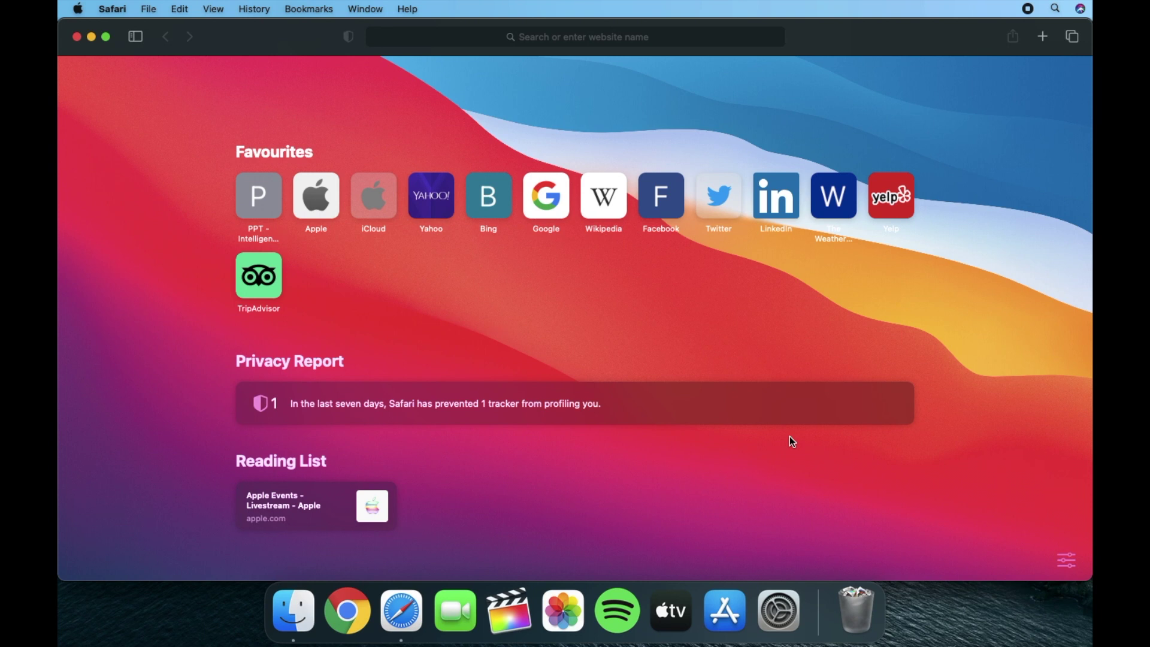
left_click(1065, 561)
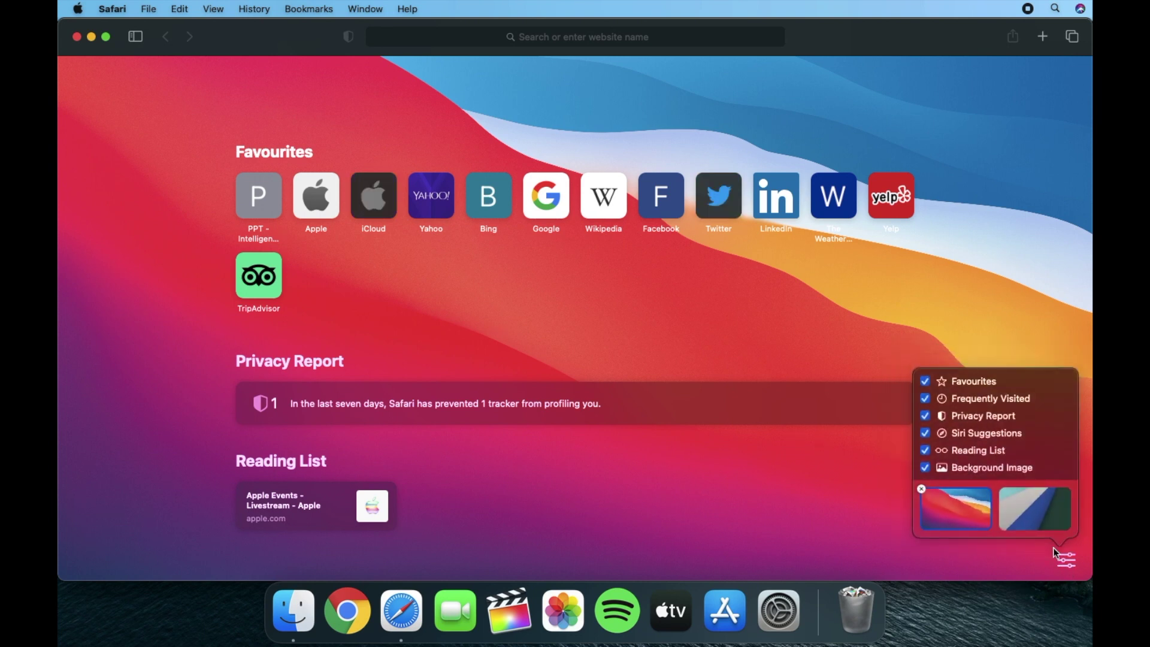
left_click(919, 487)
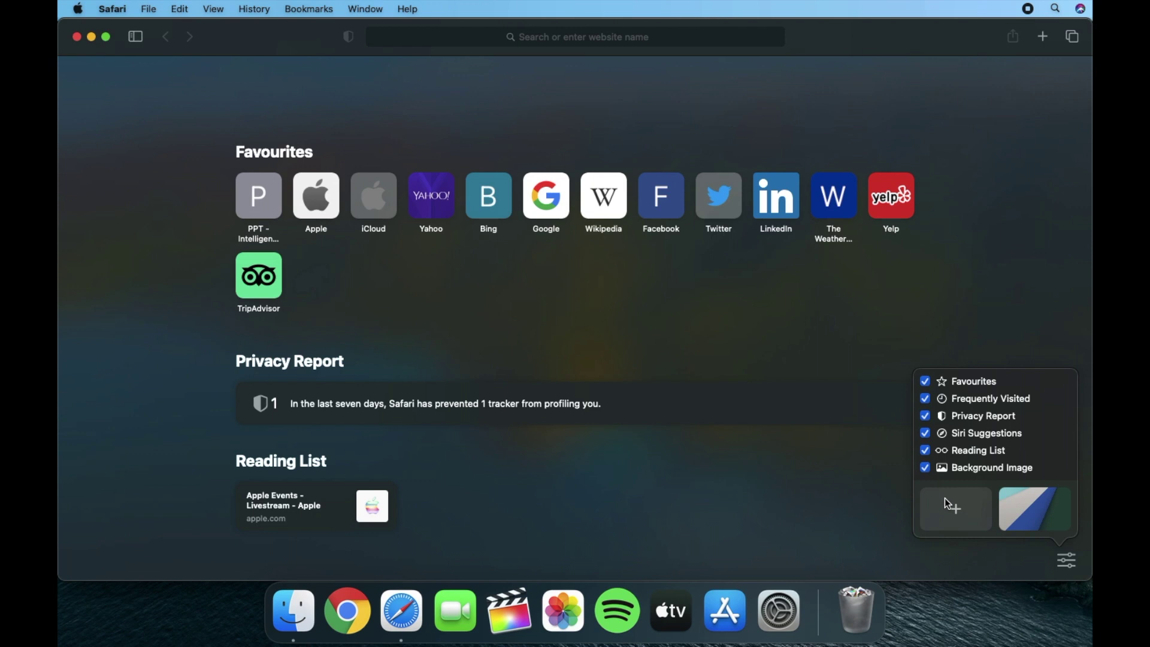
left_click(944, 498)
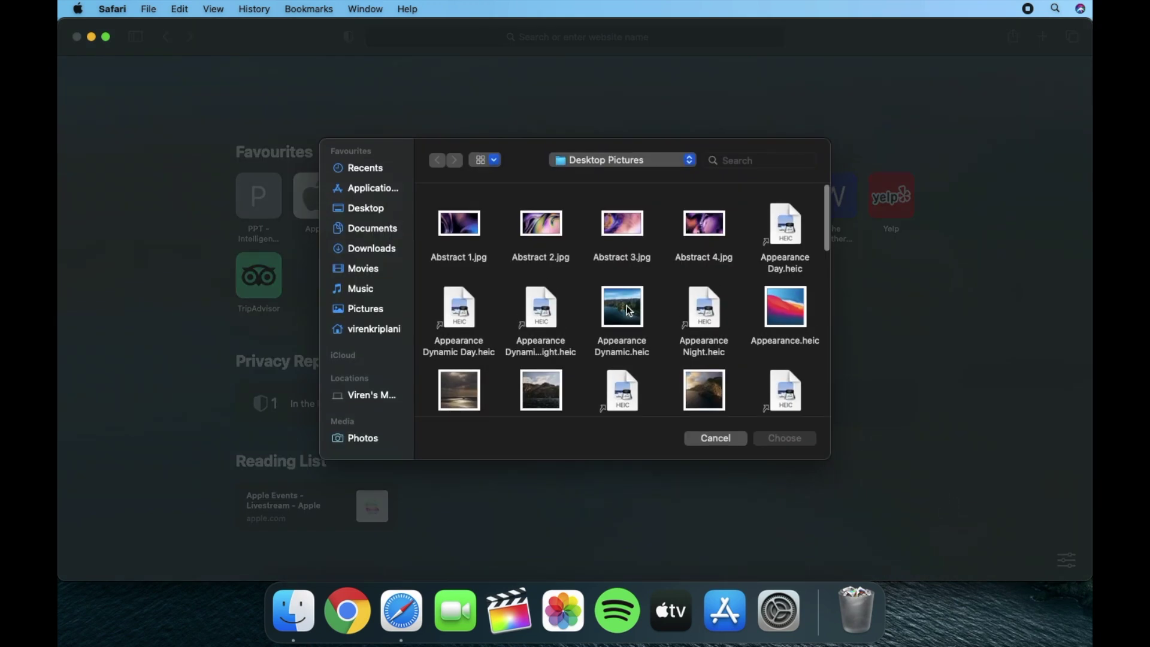
left_click(628, 310)
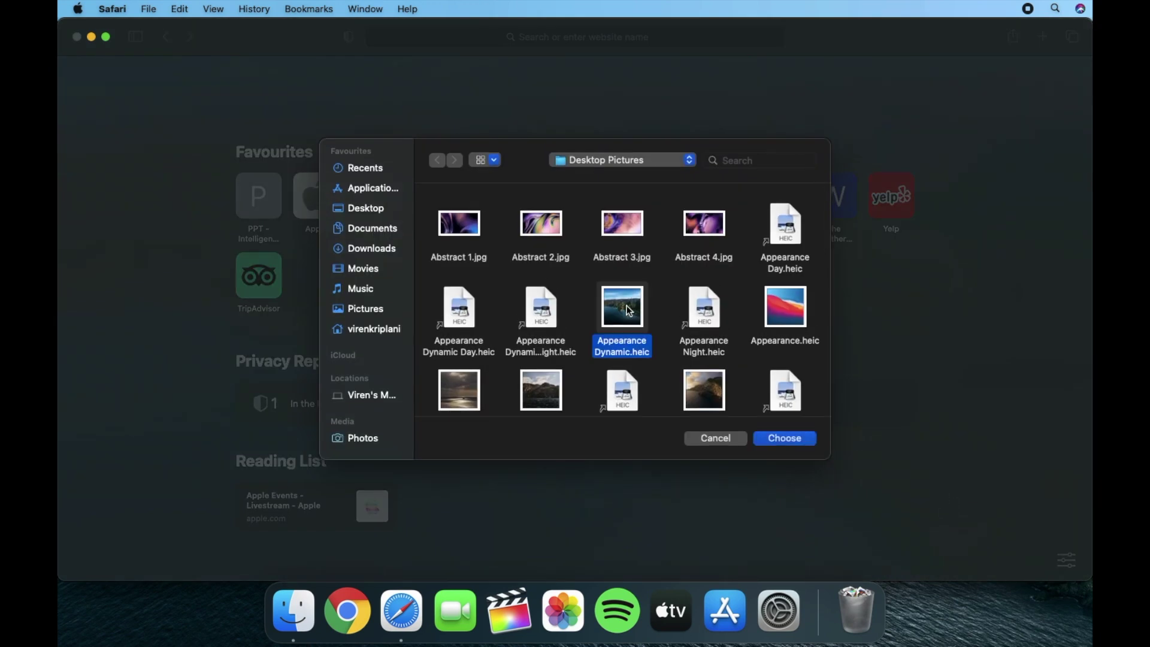
scroll(628, 309, "down", 3)
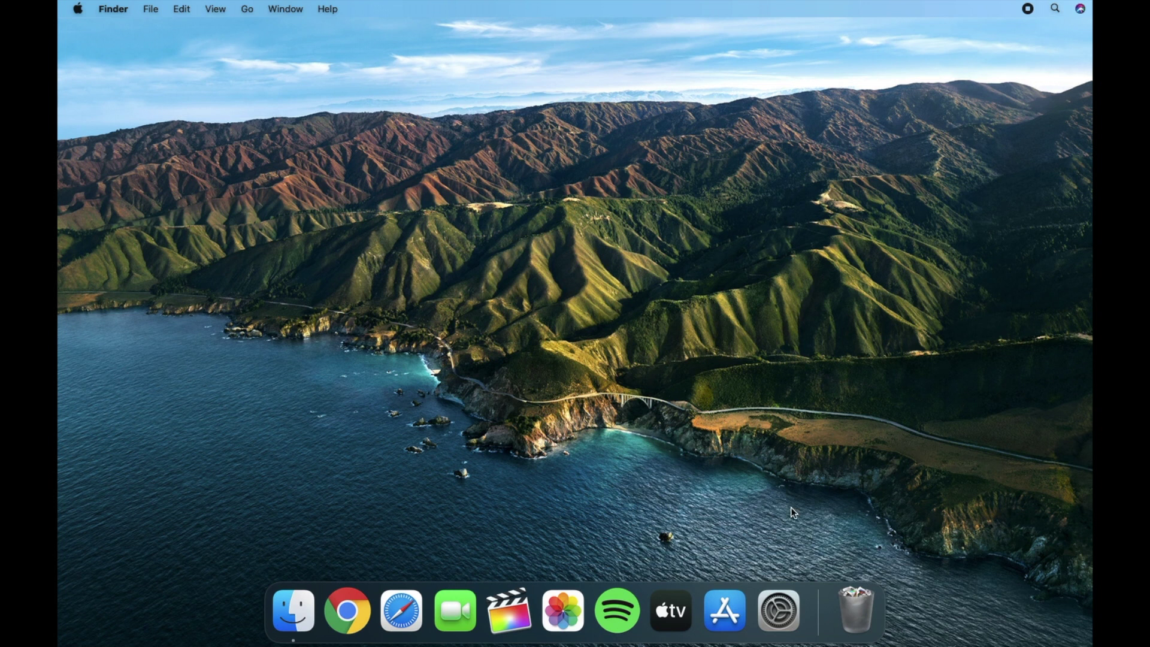
left_click(784, 603)
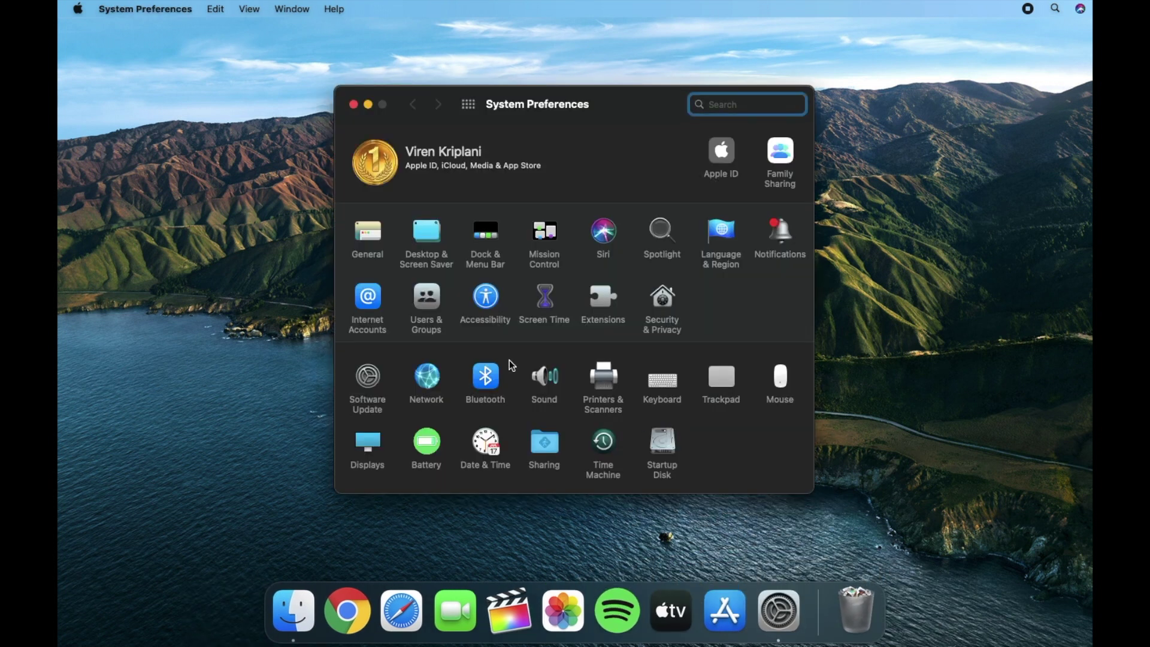
left_click(361, 379)
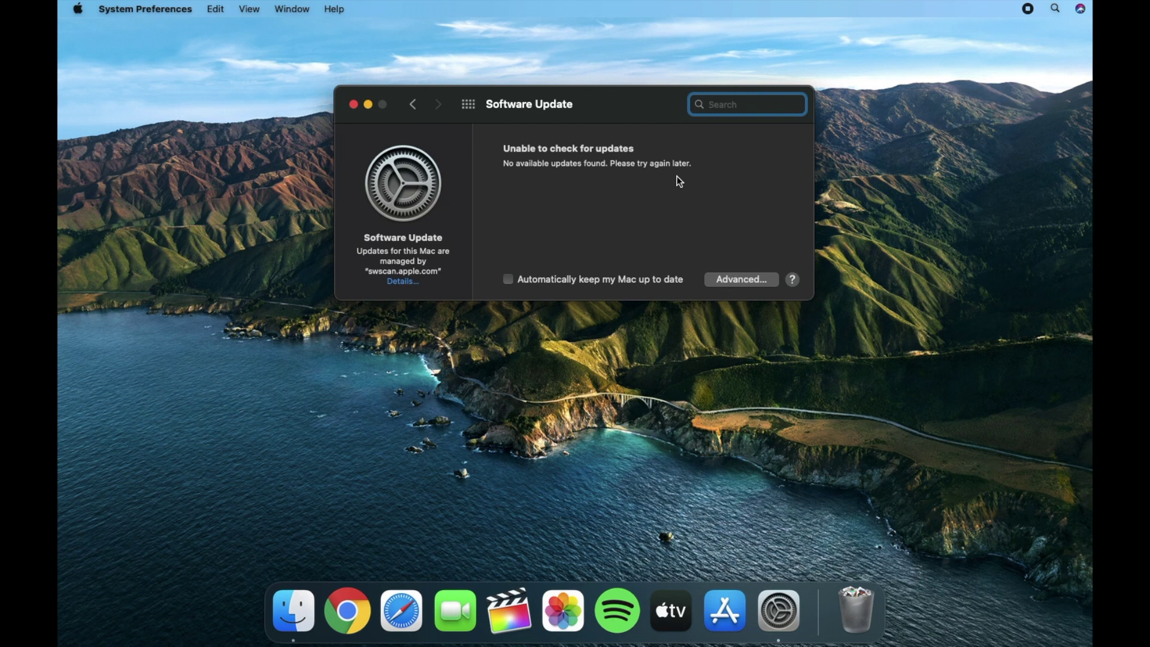
left_click(468, 105)
left_click(353, 105)
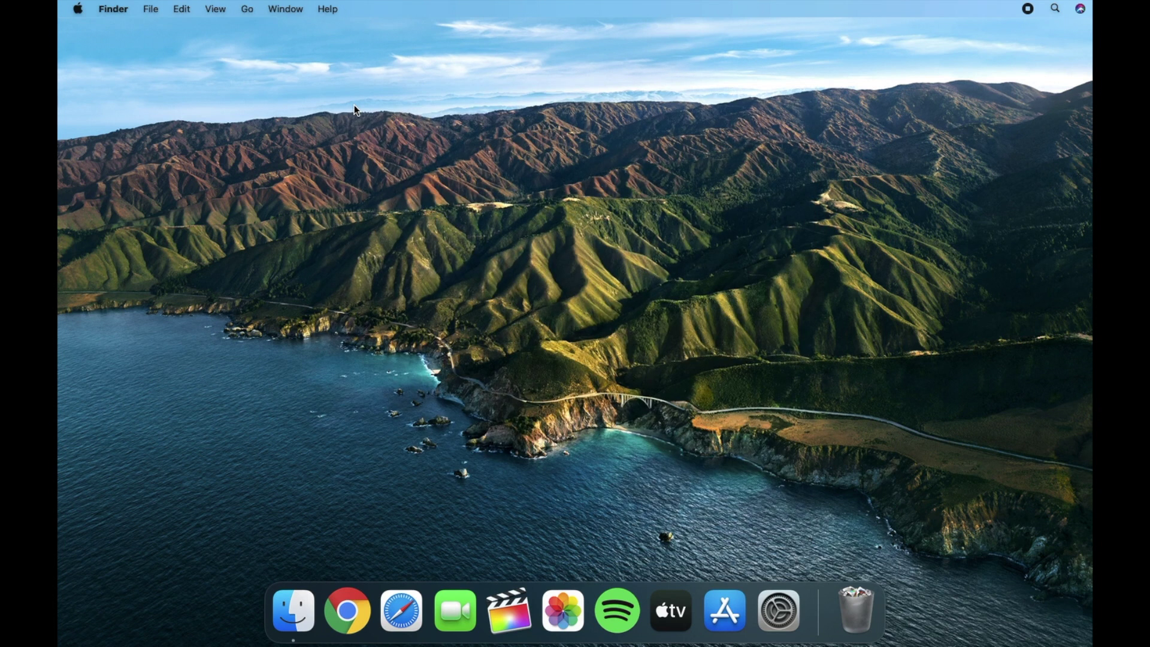
Open General preferences and dismiss the Highlight colour pop-up twice without changes
left_click(777, 606)
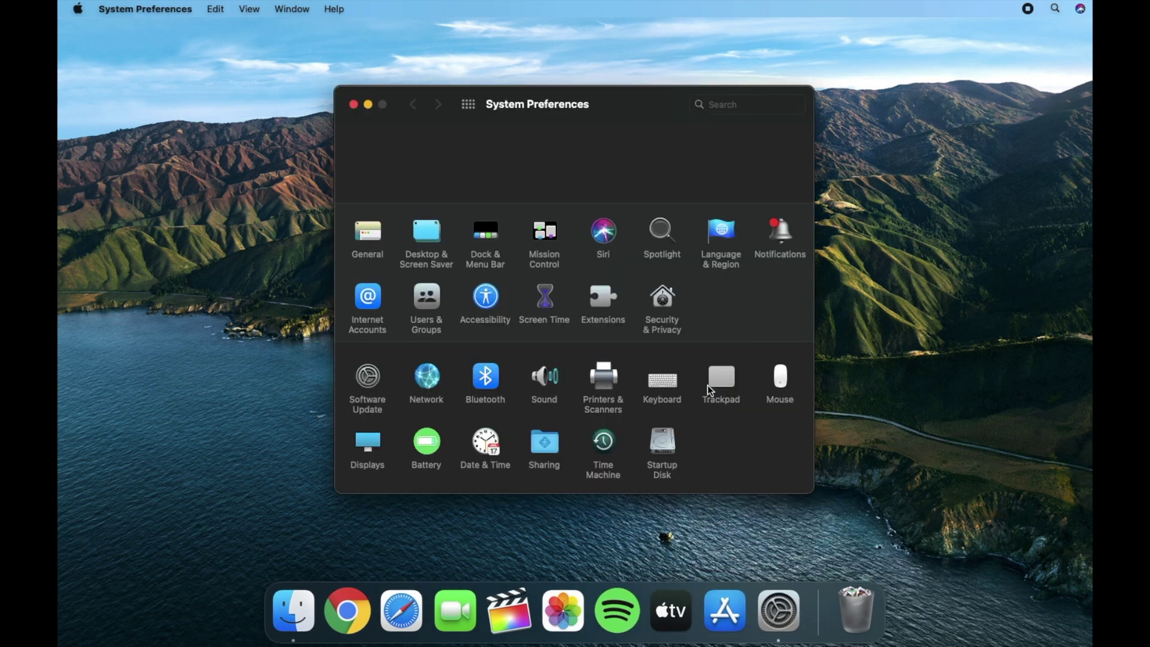
left_click(367, 234)
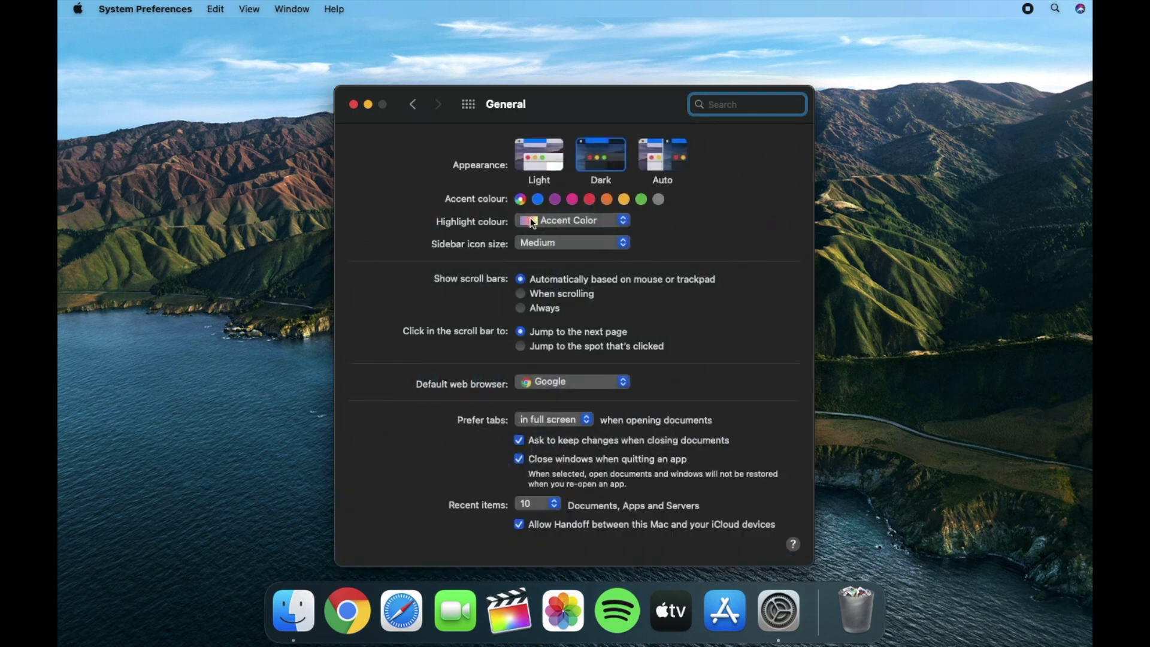
left_click(530, 218)
left_click(531, 221)
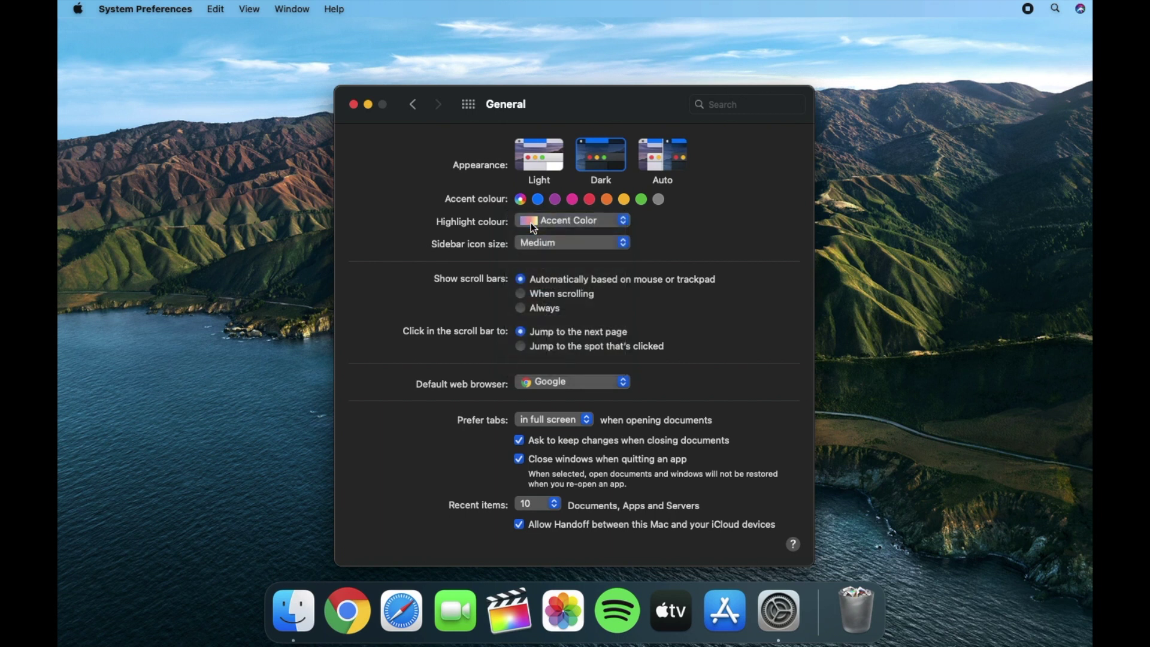
left_click(531, 221)
key("Escape")
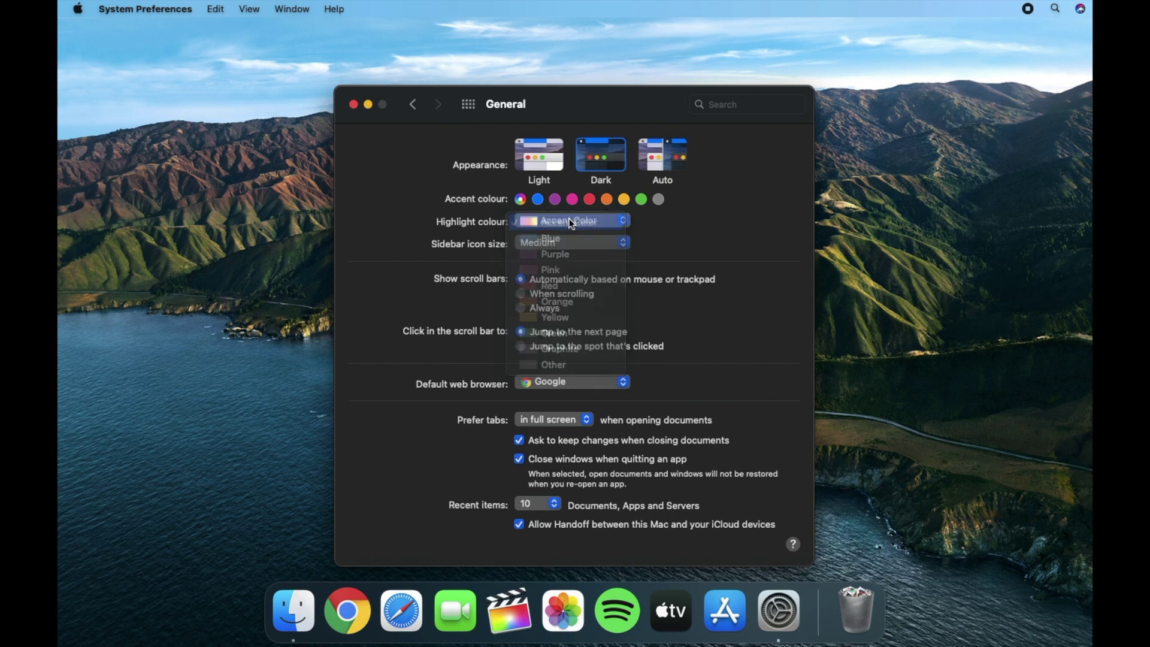
Try the purple accent colour, then return to the preferences overview grid
left_click(555, 199)
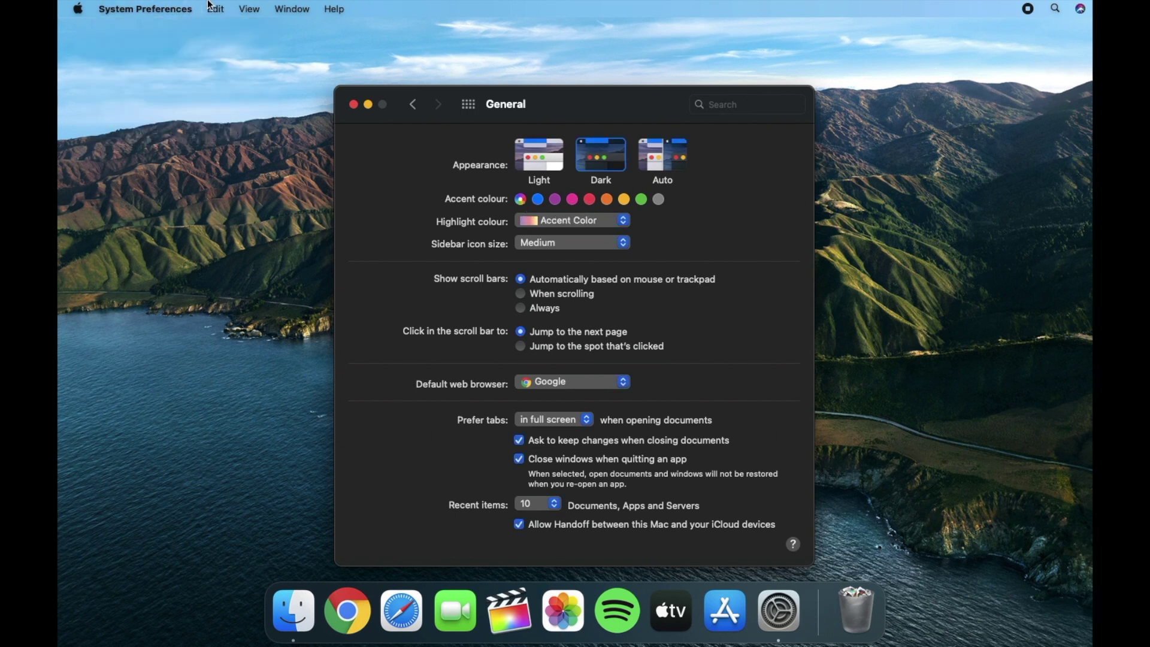
left_click(144, 8)
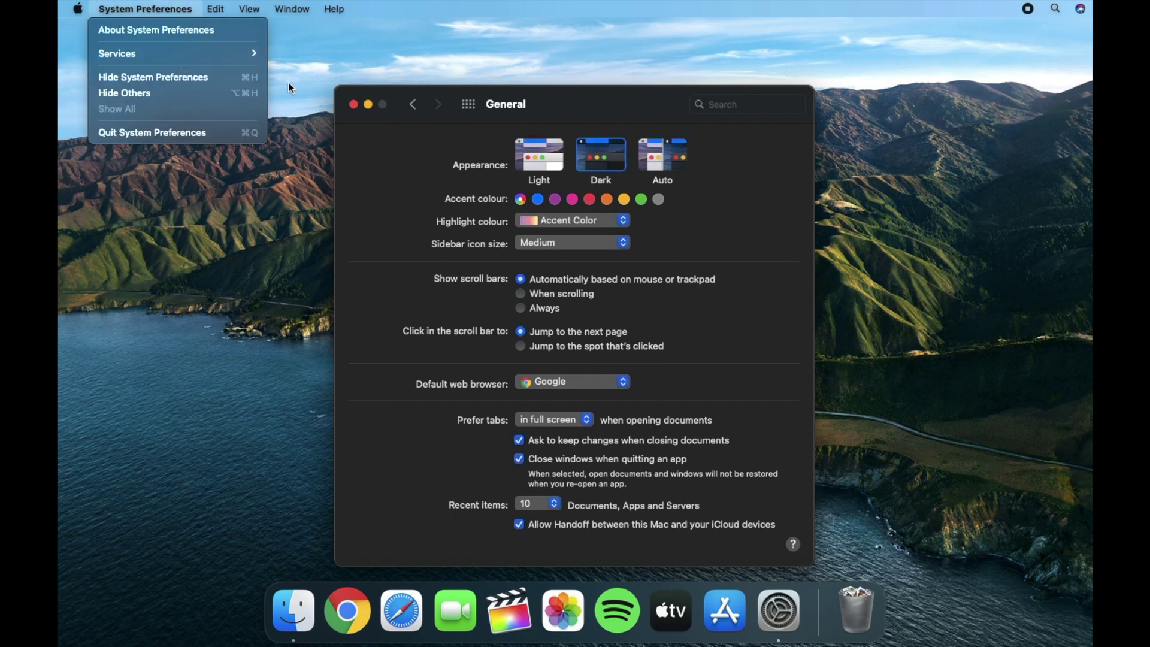
key("Escape")
left_click(468, 104)
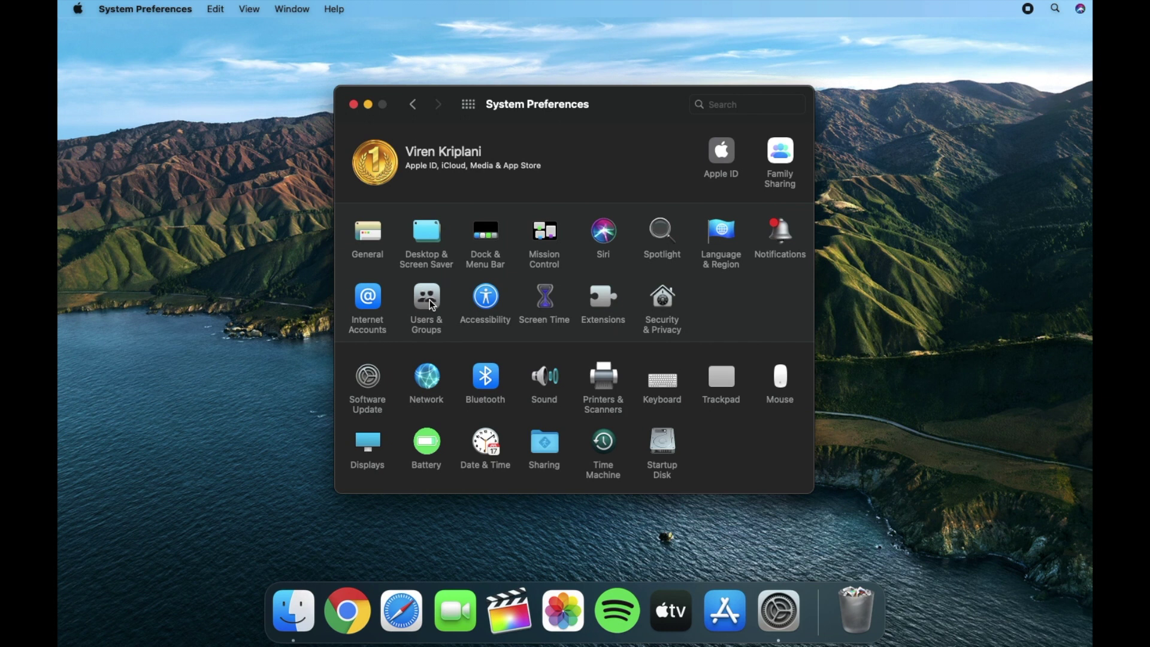
left_click(431, 302)
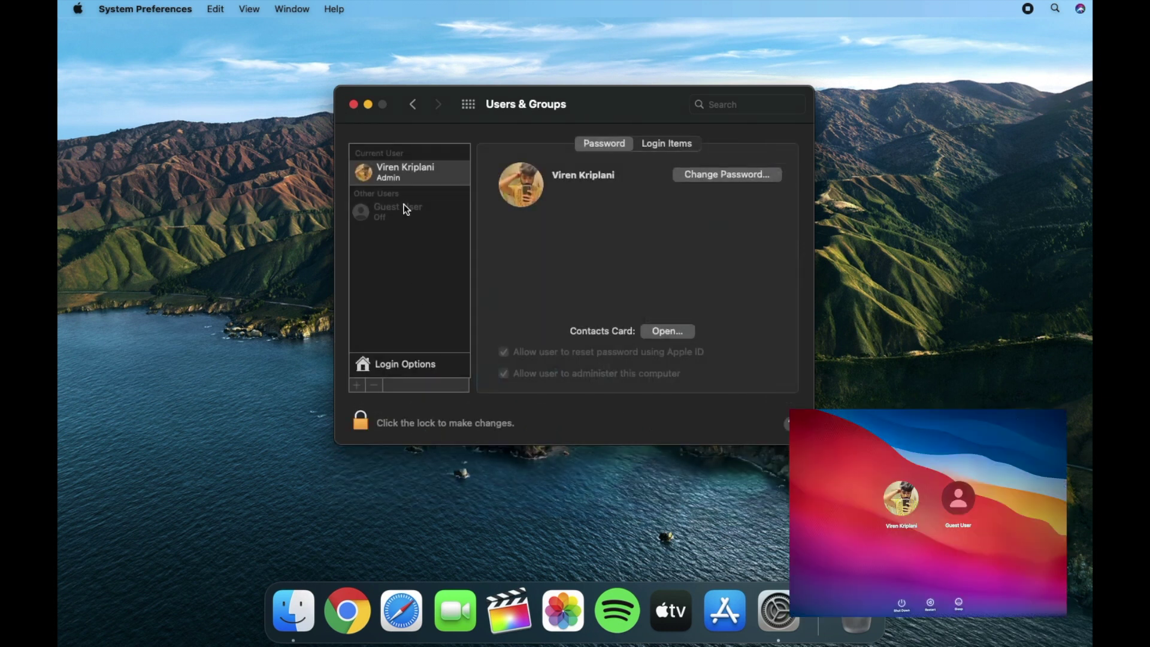
left_click(404, 208)
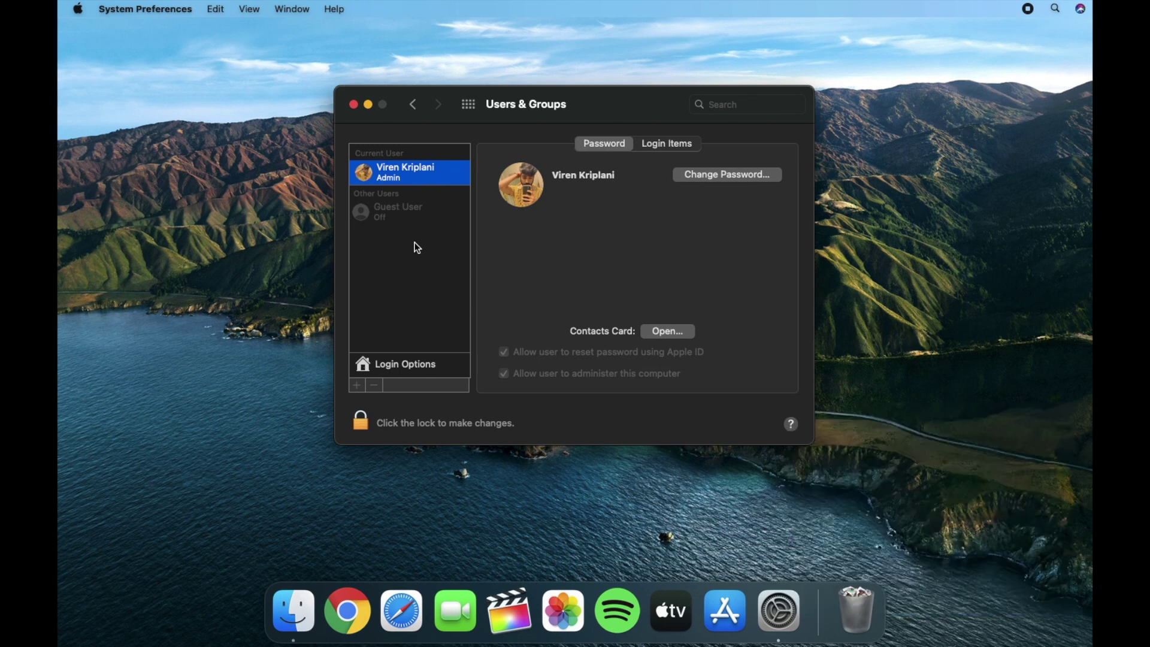
left_click(469, 104)
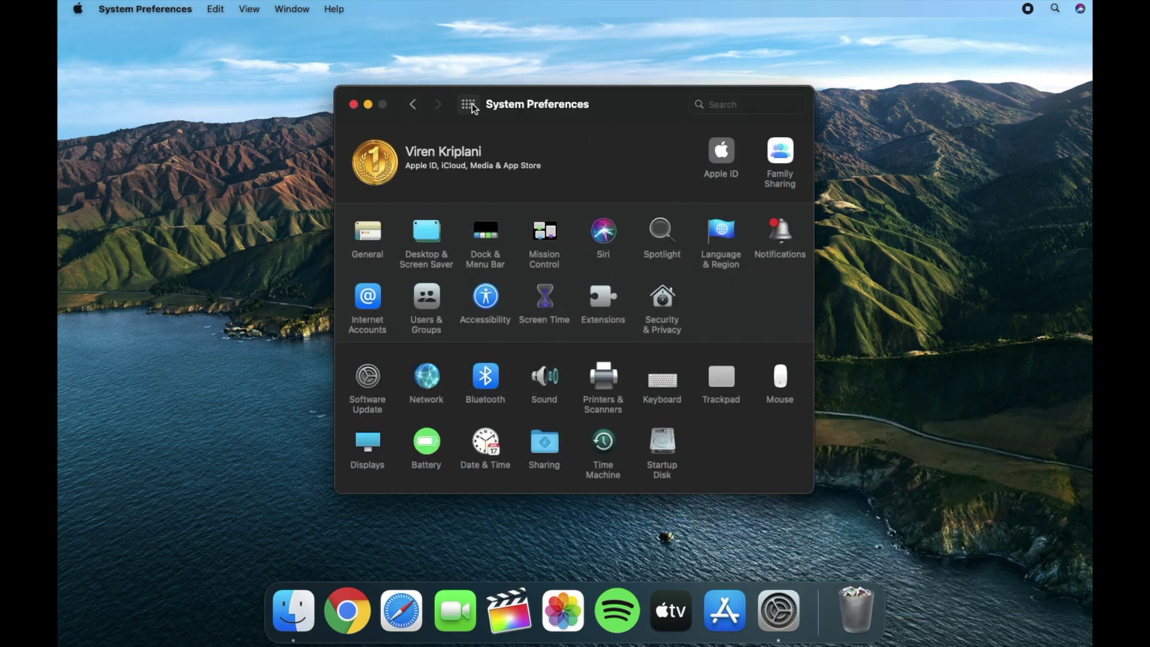
Browse Defaults, Camera and Photos profile pictures, keep the gold coin, and close System Preferences
left_click(377, 182)
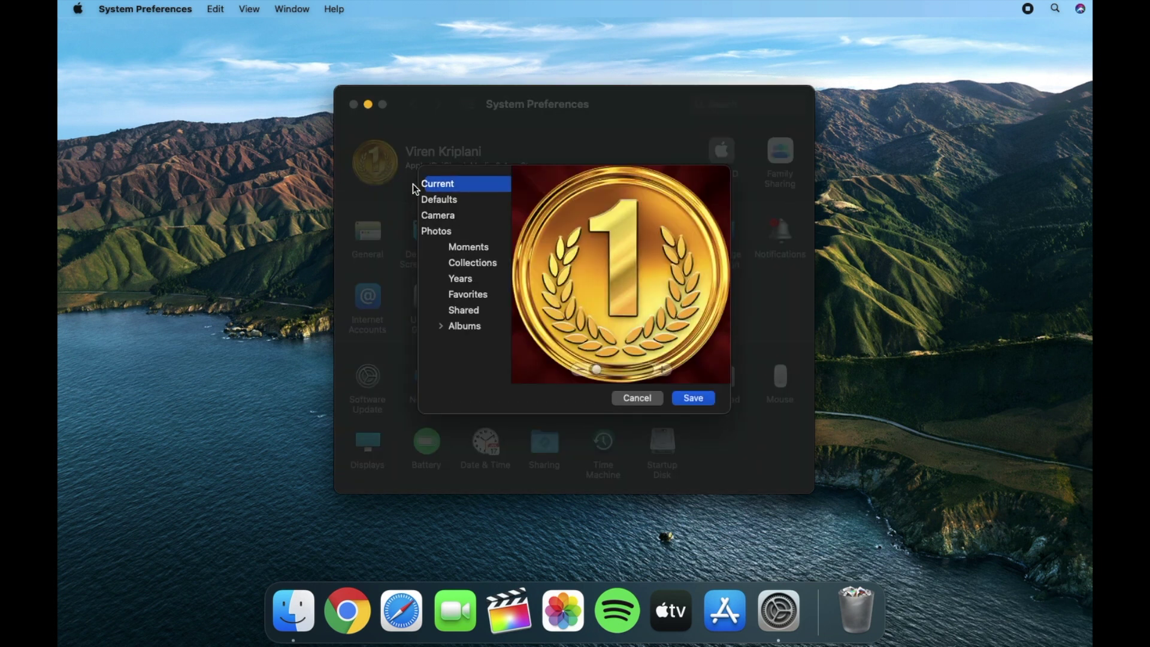
left_click(456, 201)
left_click(457, 216)
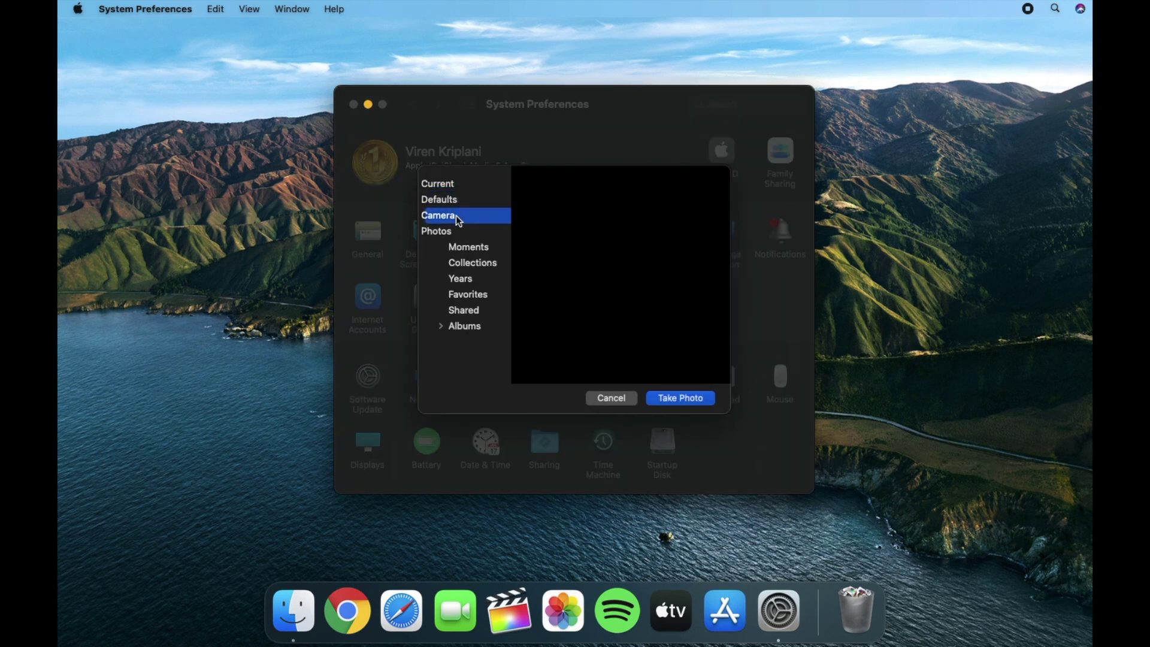
left_click(455, 233)
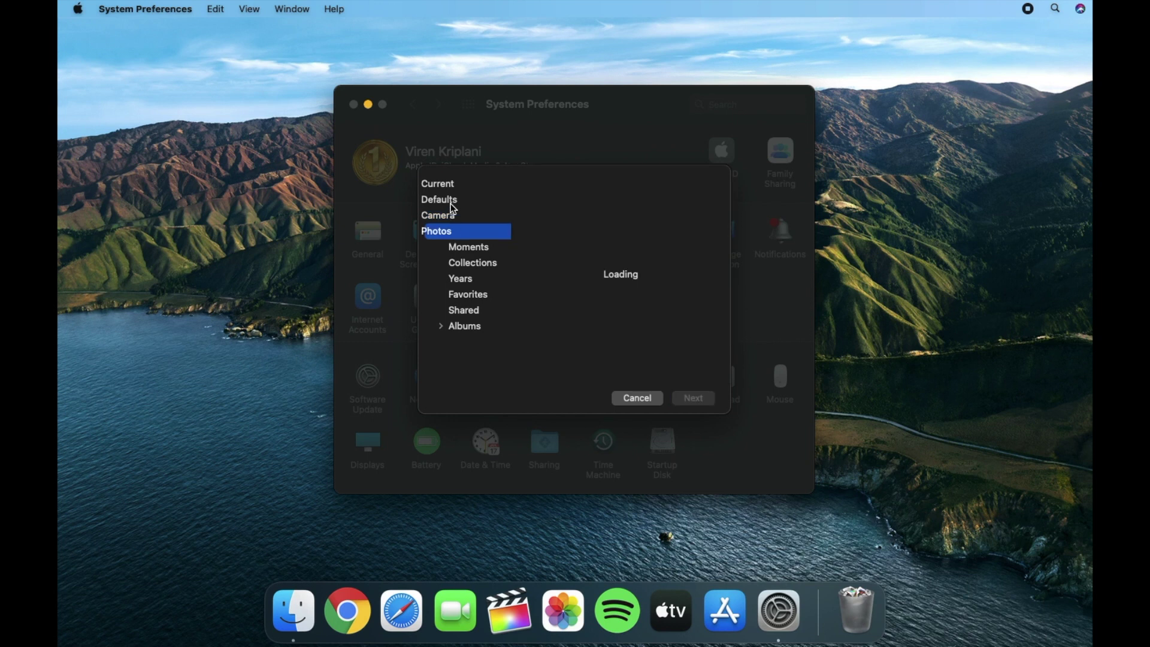
left_click(452, 203)
left_click(439, 184)
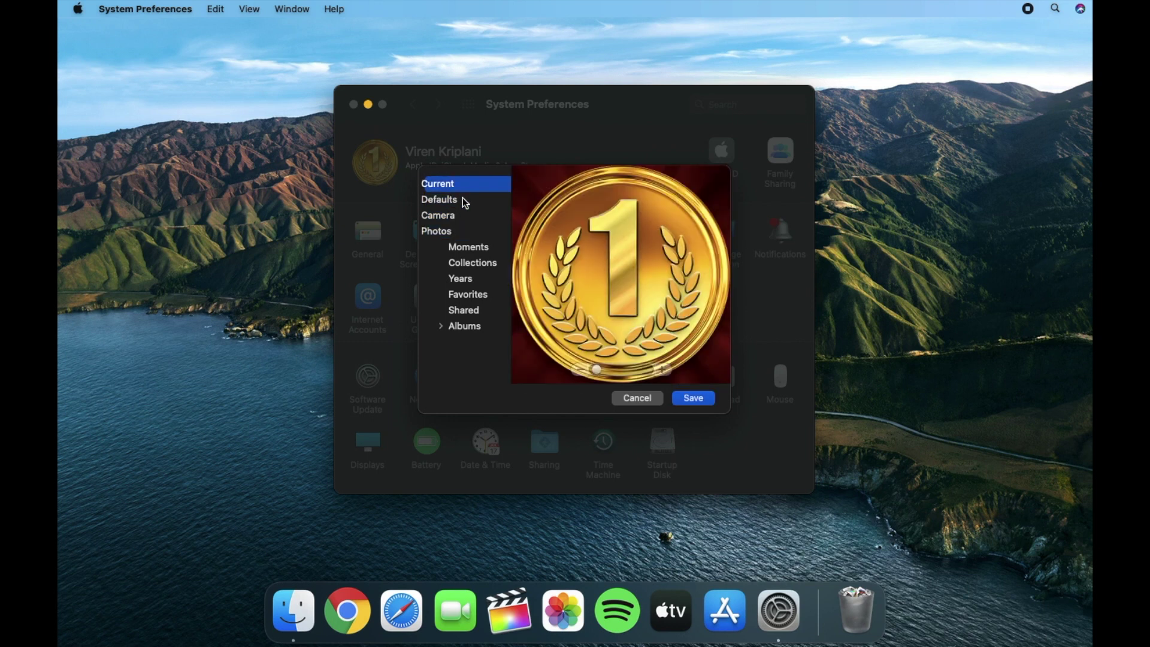
left_click(692, 397)
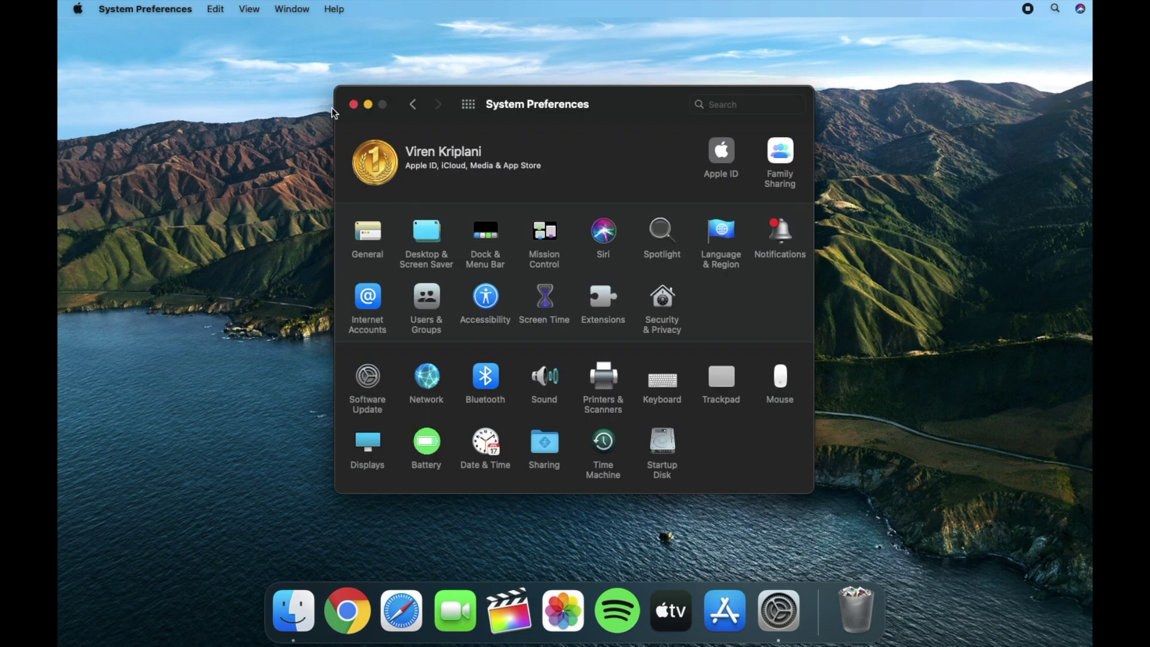
left_click(353, 104)
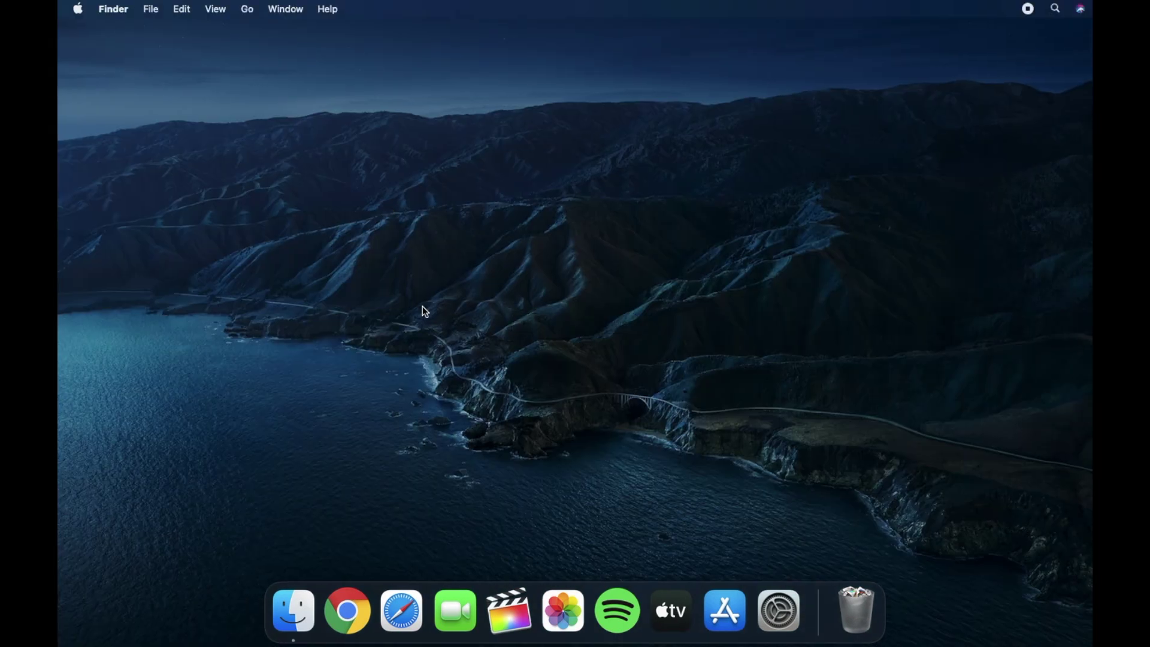
Open Desktop & Screen Saver from the desktop and preview the Catalina, Mojave and Solar Gradients wallpapers
key("ctrl+Up")
left_click(564, 54)
right_click(621, 203)
left_click(658, 285)
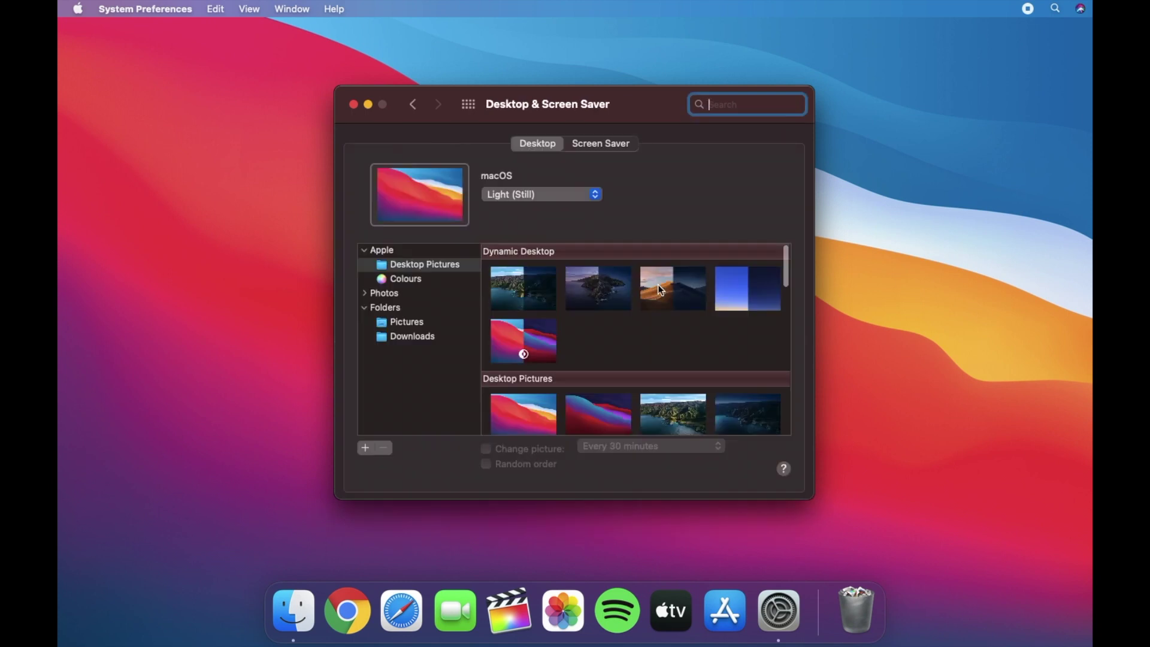
left_click(530, 296)
left_click(597, 287)
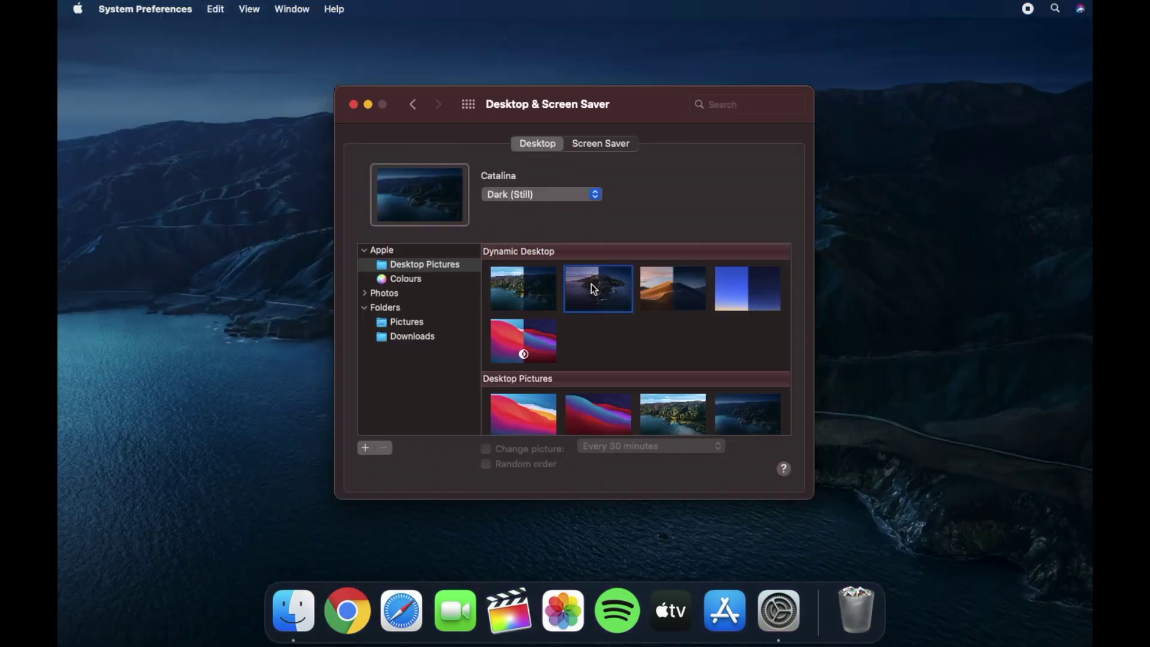
left_click(671, 288)
left_click(747, 287)
Choose the macOS dynamic wallpaper after trying its Dark still, and show its appearance variants
left_click(552, 346)
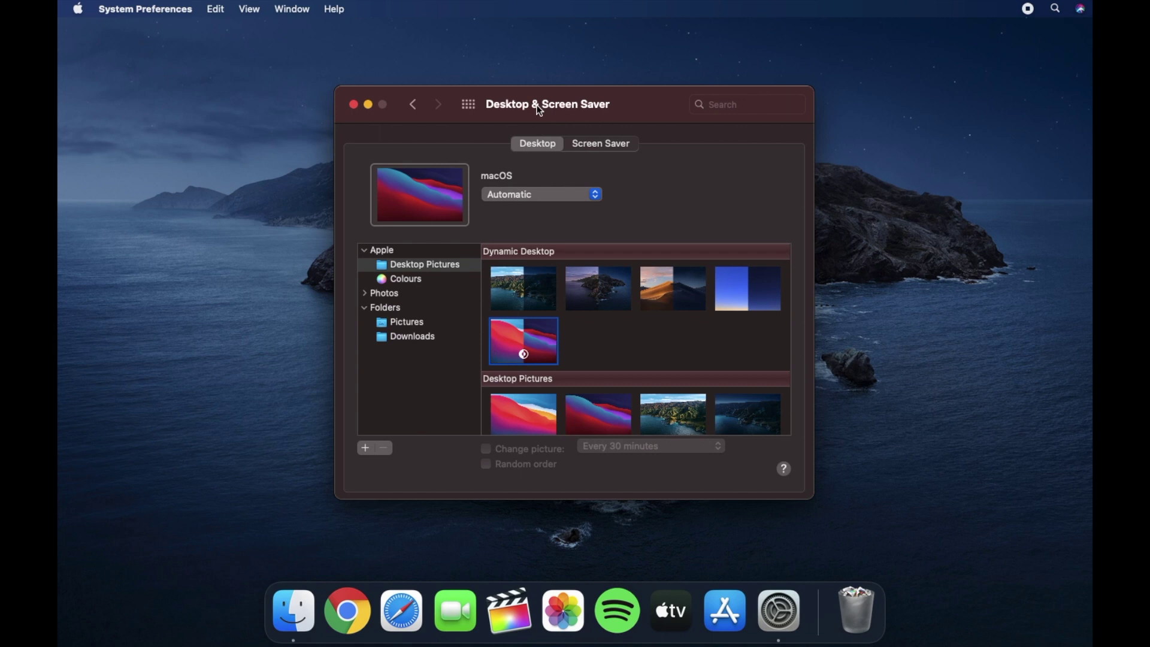
left_click_drag(537, 106, 710, 258)
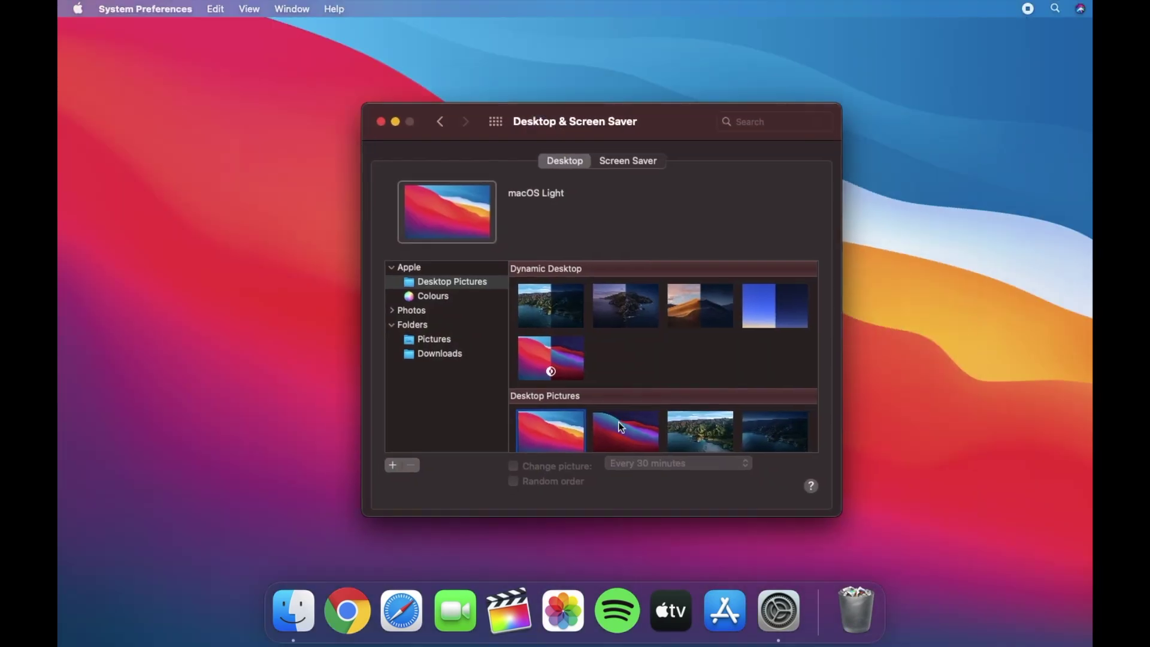
left_click(618, 421)
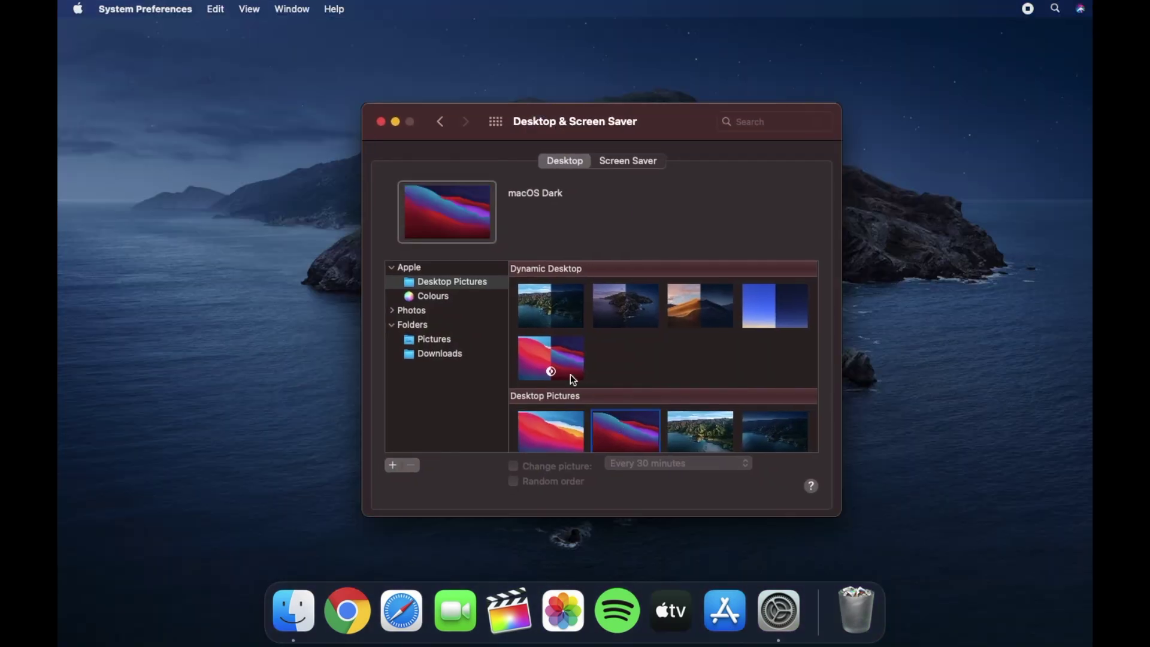
left_click(550, 359)
left_click(566, 212)
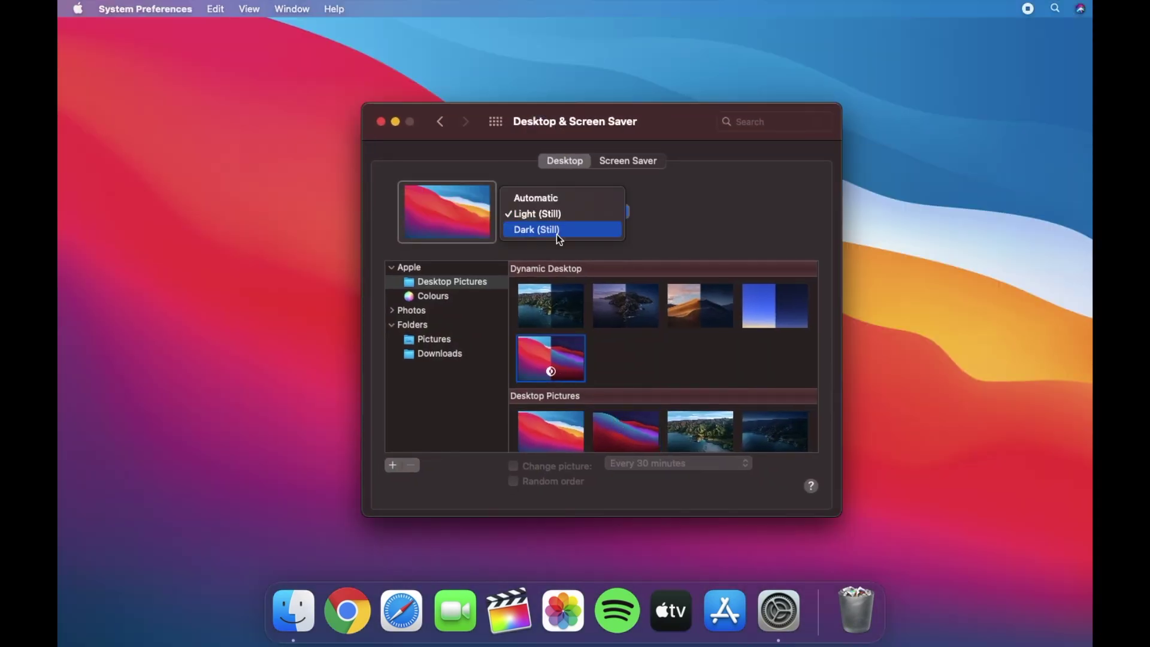